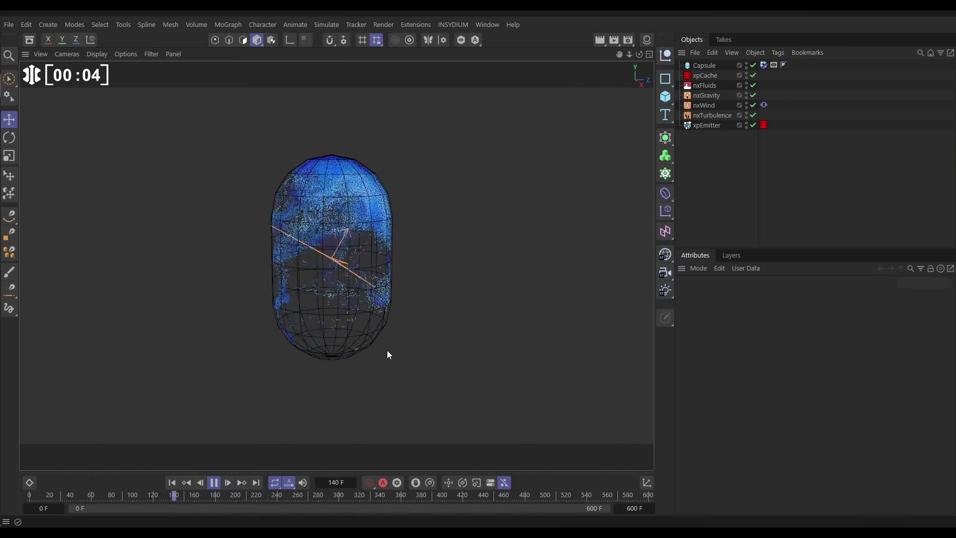
# Step: Review the fluid, wind and turbulence modifier settings, then stop the simulation at frame 357
pyautogui.click(703, 85)
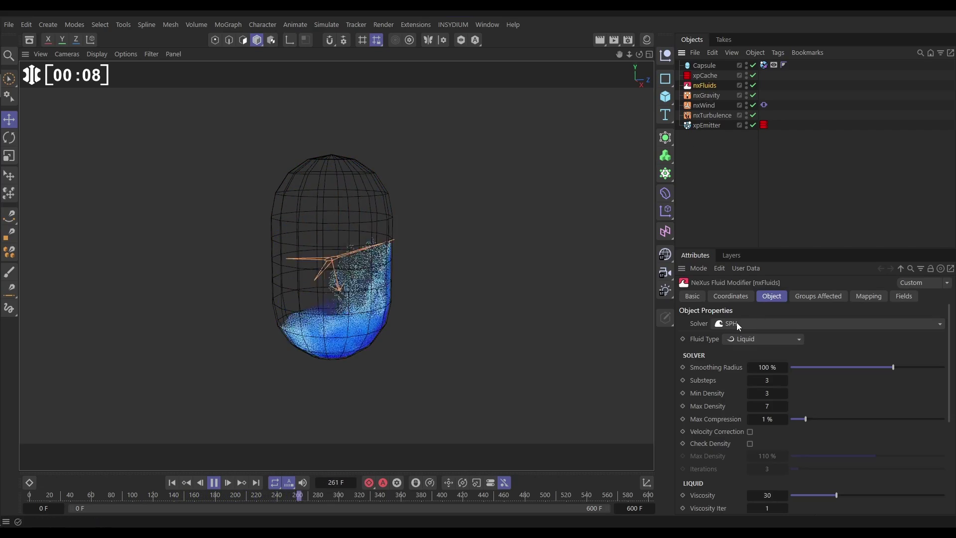
pyautogui.click(699, 106)
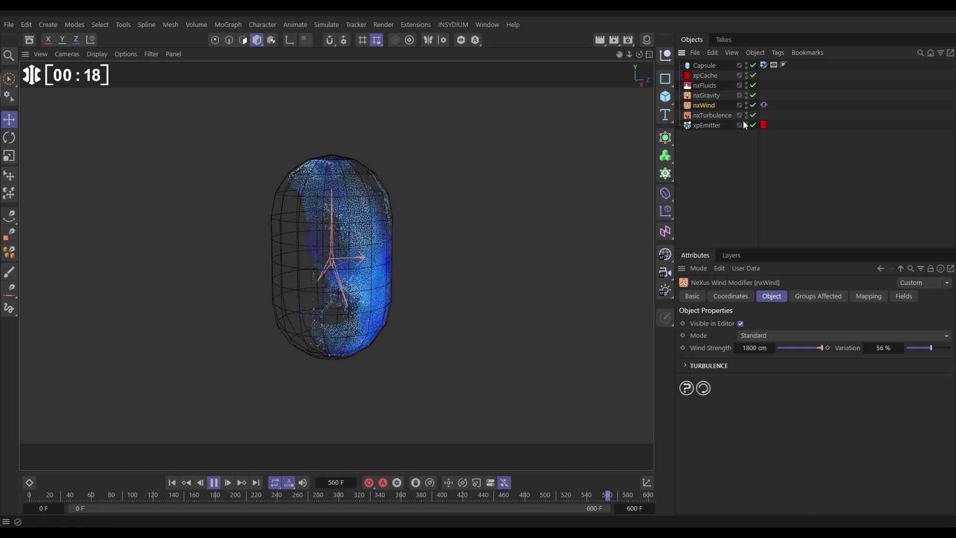
pyautogui.click(703, 115)
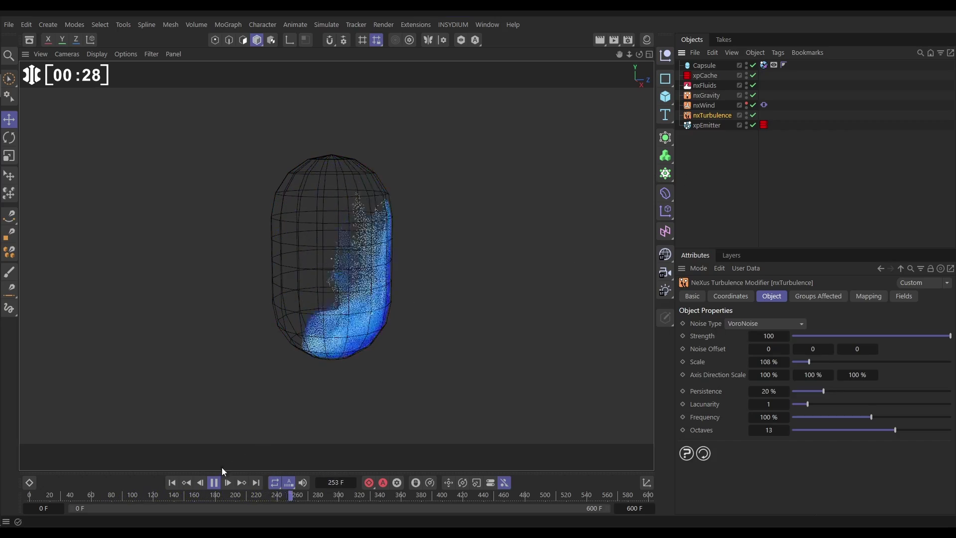
pyautogui.click(213, 482)
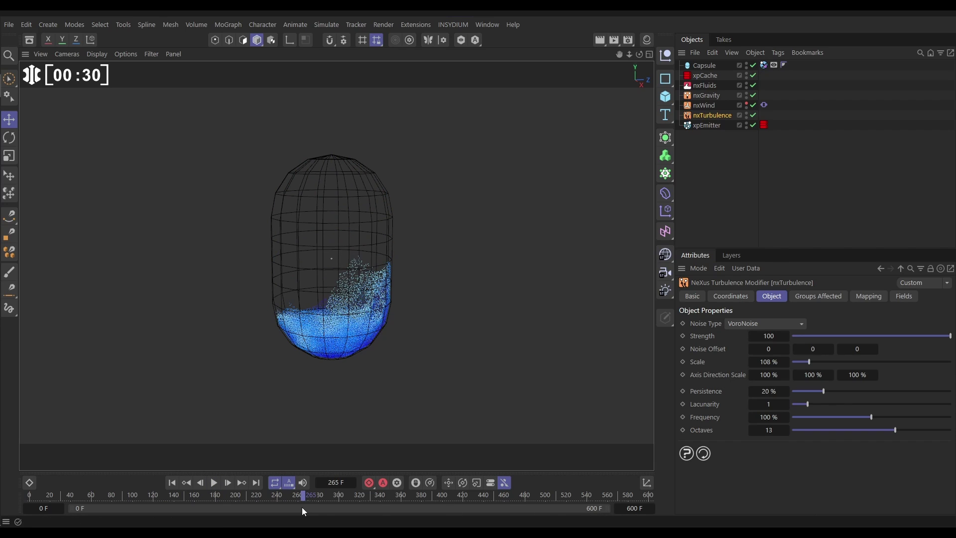
pyautogui.moveTo(263, 494); pyautogui.dragTo(25, 488)
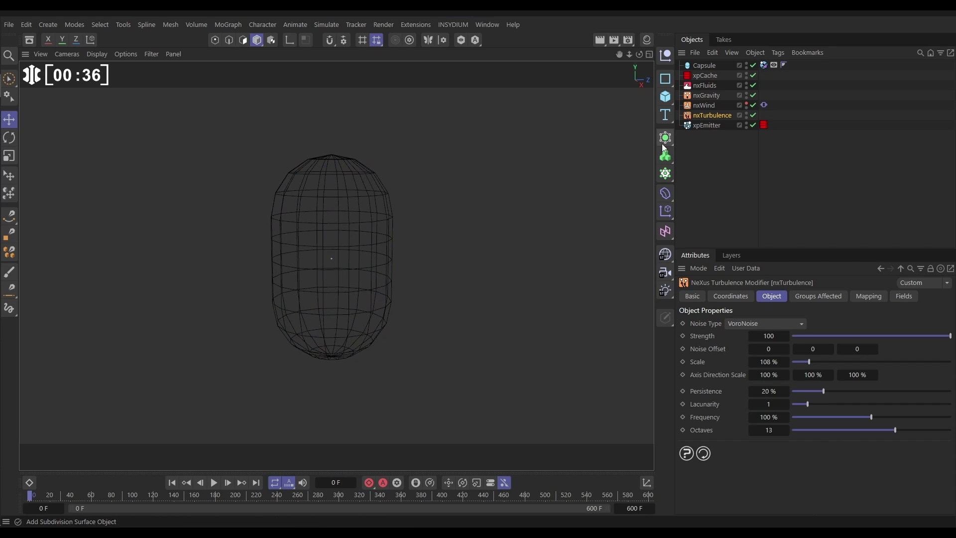
# Step: Add an nxFoam modifier with a new xpEmitter as its foam emitter
pyautogui.click(442, 24)
pyautogui.moveTo(499, 61)
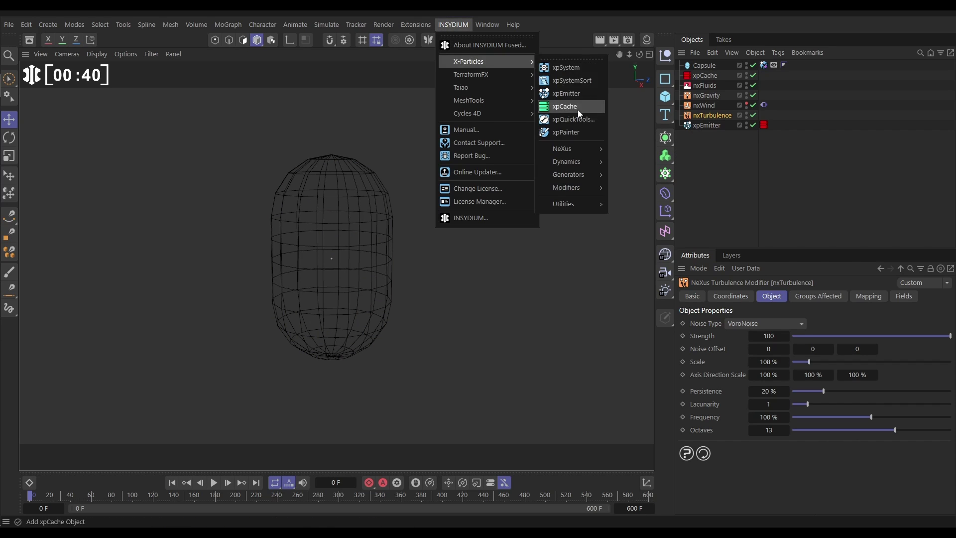
pyautogui.moveTo(572, 147)
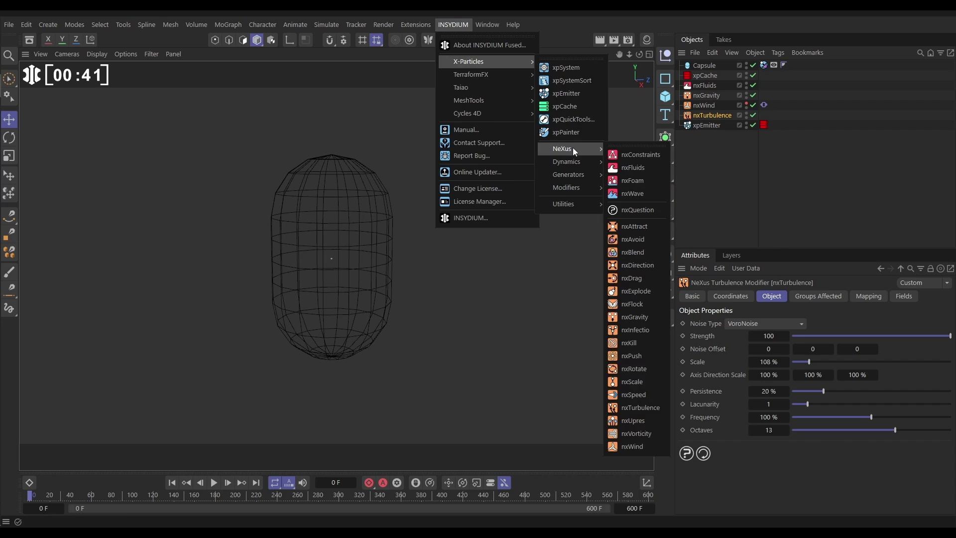
pyautogui.click(631, 180)
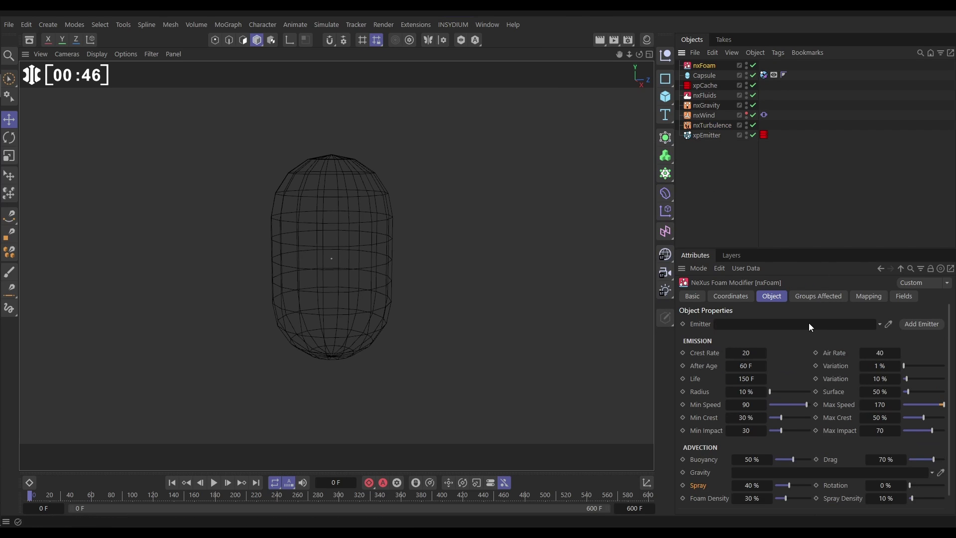
pyautogui.click(918, 324)
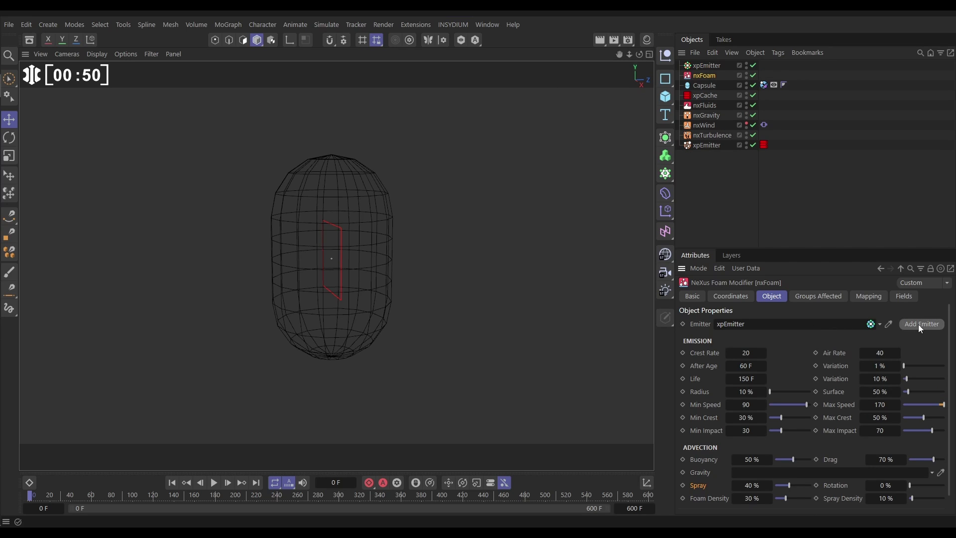
# Step: Set the new xpEmitter's Editor Display to Dots
pyautogui.click(704, 64)
pyautogui.click(697, 310)
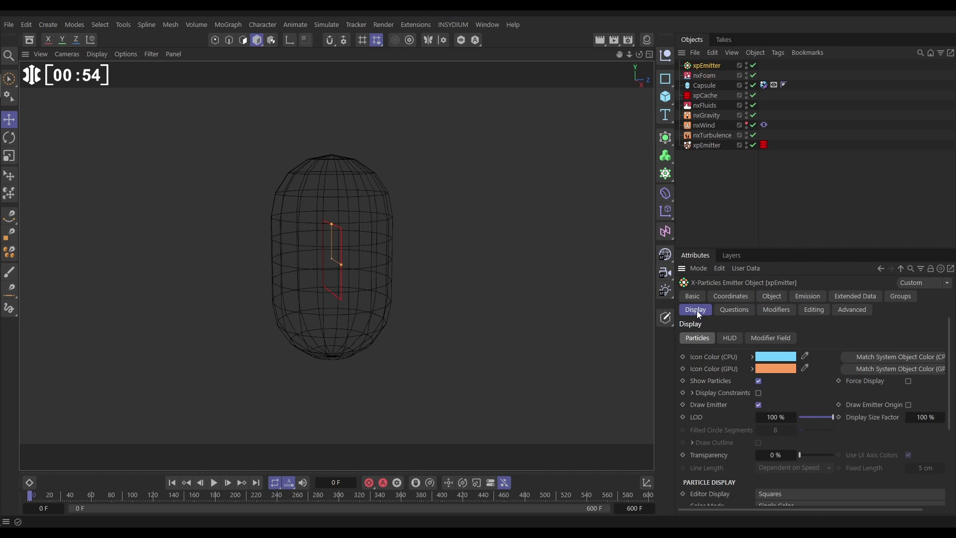
pyautogui.click(773, 494)
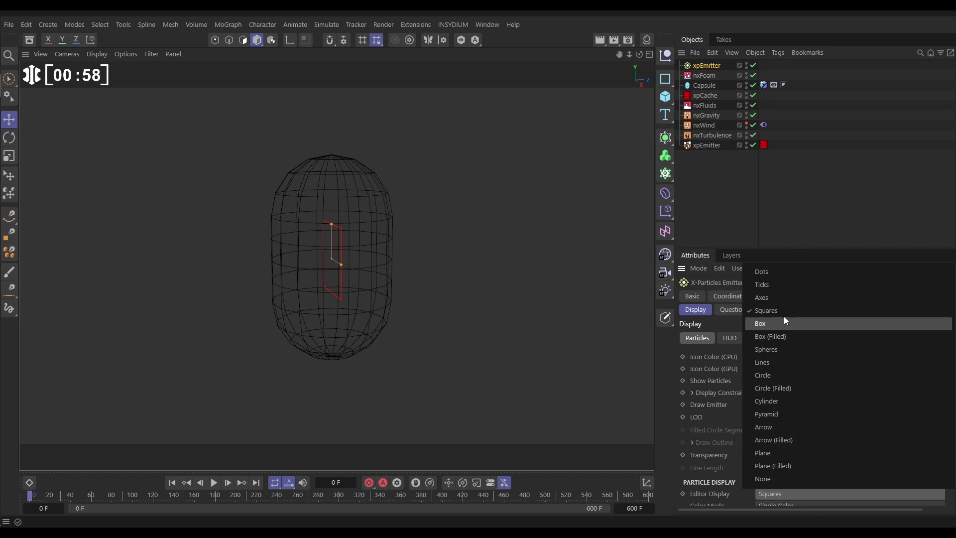
pyautogui.click(763, 272)
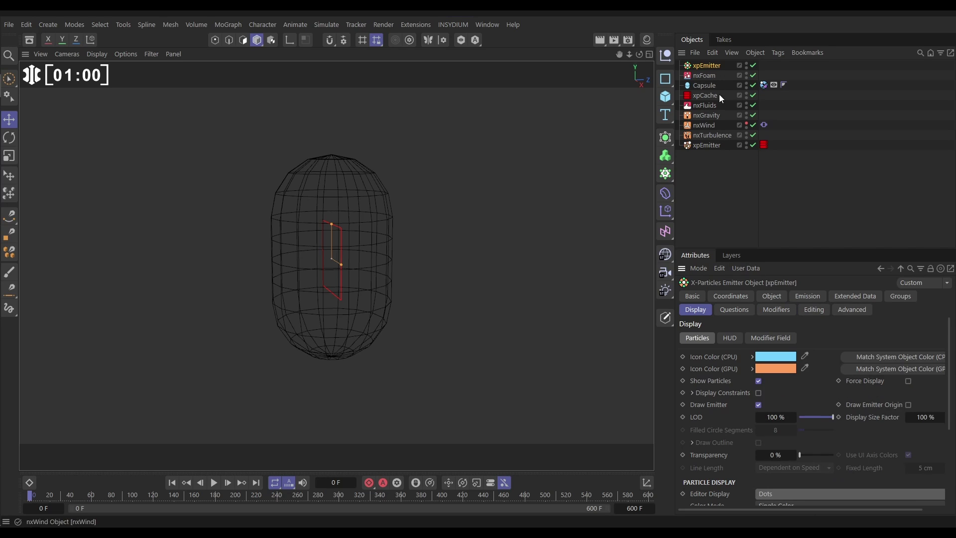
# Step: Set the nxFoam's After Age to 10 F and Crest Rate to 0
pyautogui.click(705, 76)
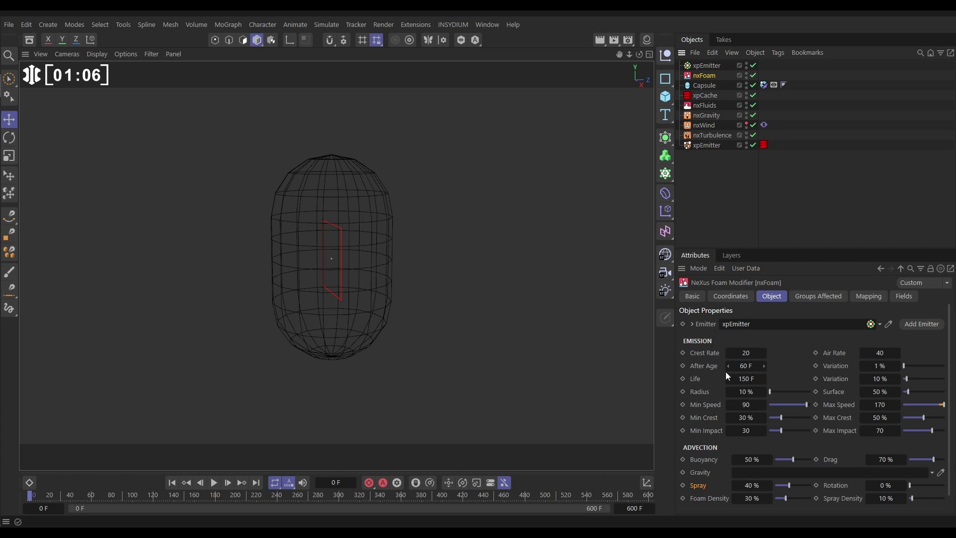
pyautogui.doubleClick(744, 366)
pyautogui.write('10')
pyautogui.click(747, 352)
pyautogui.write('0')
# Step: Set the foam's Air Rate to 20, Min Impact to 0 and Max Impact to 10
pyautogui.click(880, 353)
pyautogui.write('20')
pyautogui.press('Return')
pyautogui.click(744, 430)
pyautogui.press('Tab')
pyautogui.write('10')
pyautogui.press('Return')
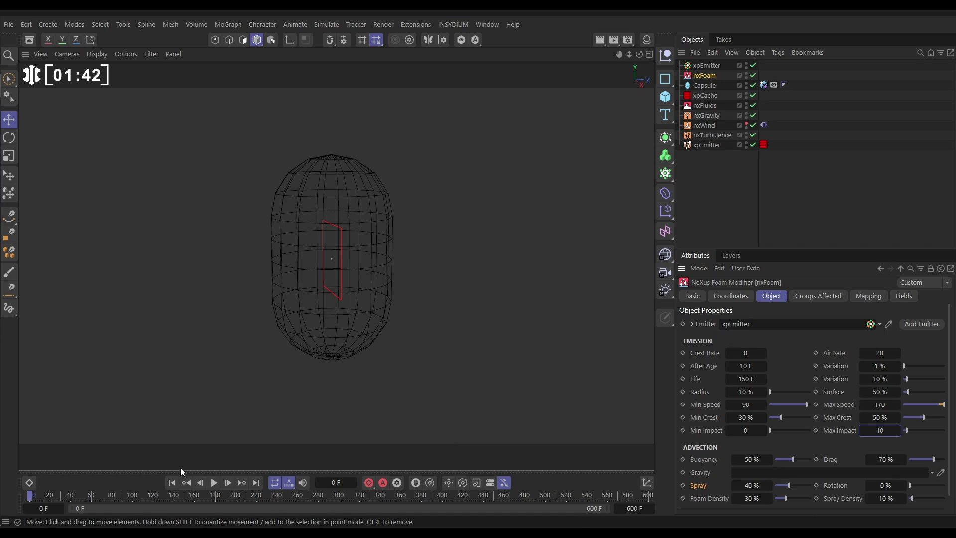
pyautogui.click(214, 482)
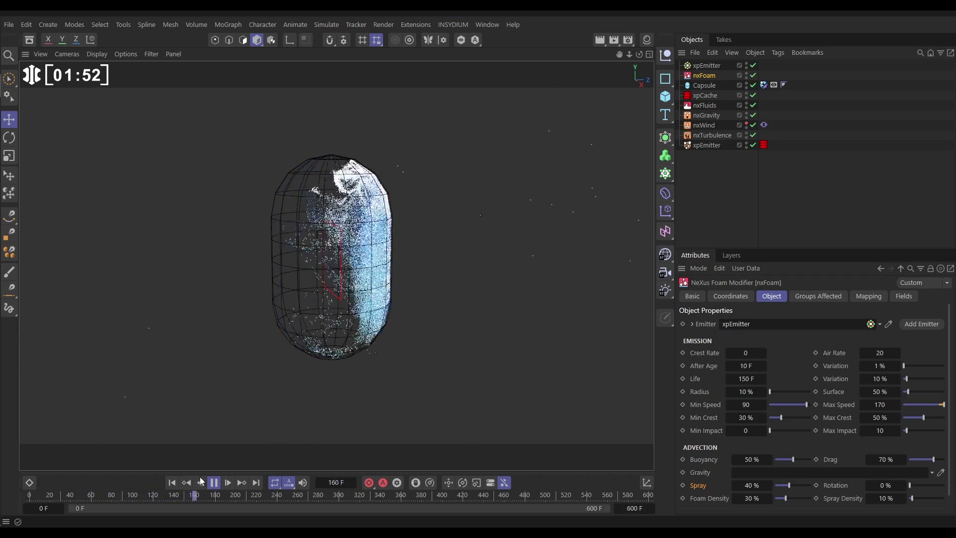
pyautogui.click(172, 483)
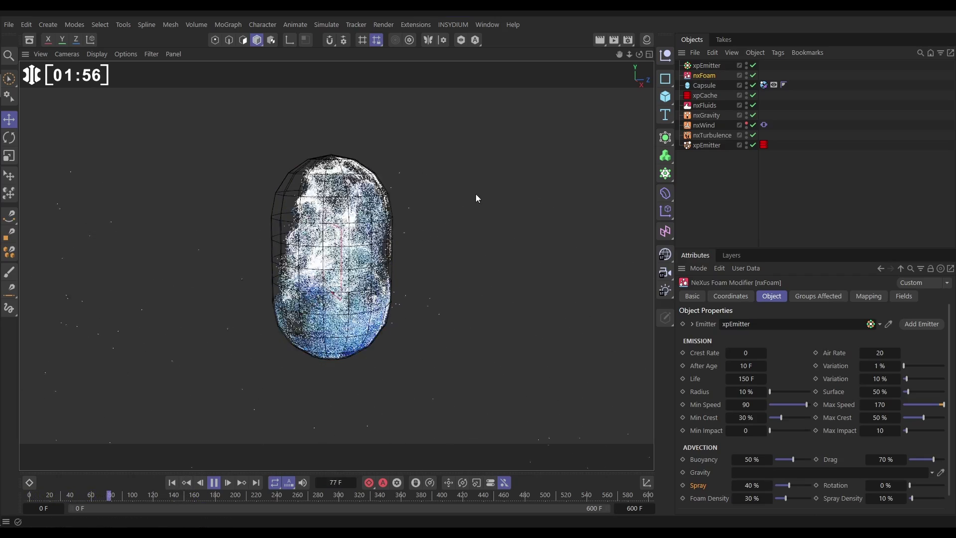
pyautogui.click(213, 482)
pyautogui.click(706, 66)
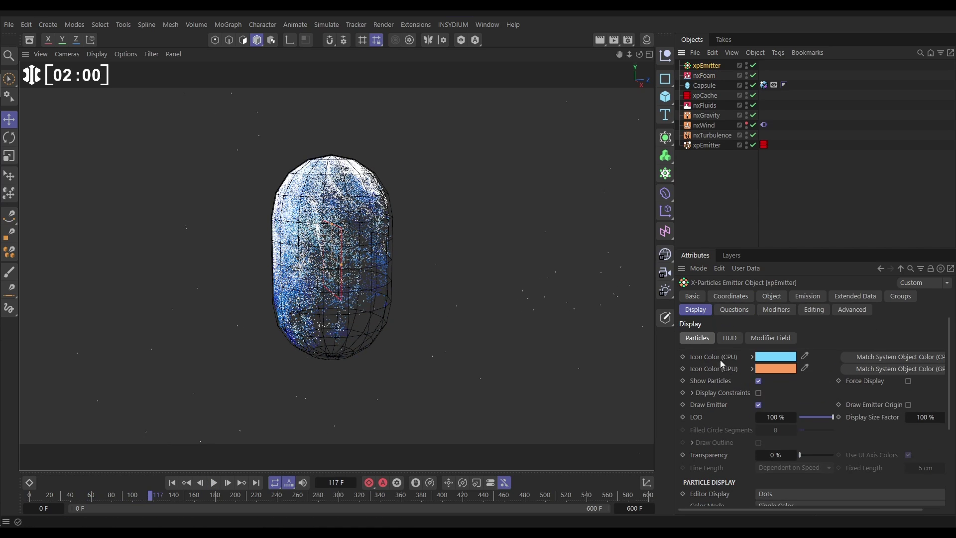
pyautogui.click(759, 494)
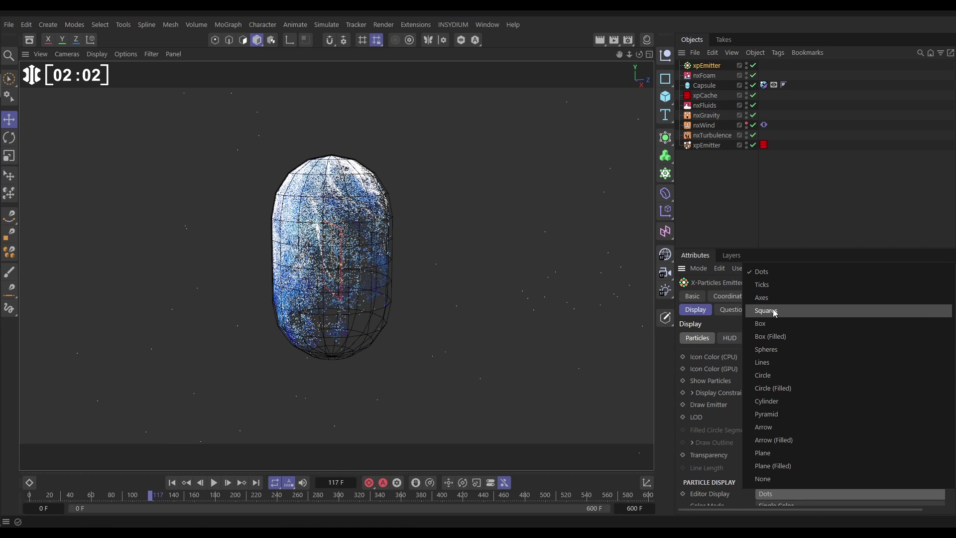
pyautogui.click(773, 310)
pyautogui.click(171, 482)
pyautogui.click(214, 482)
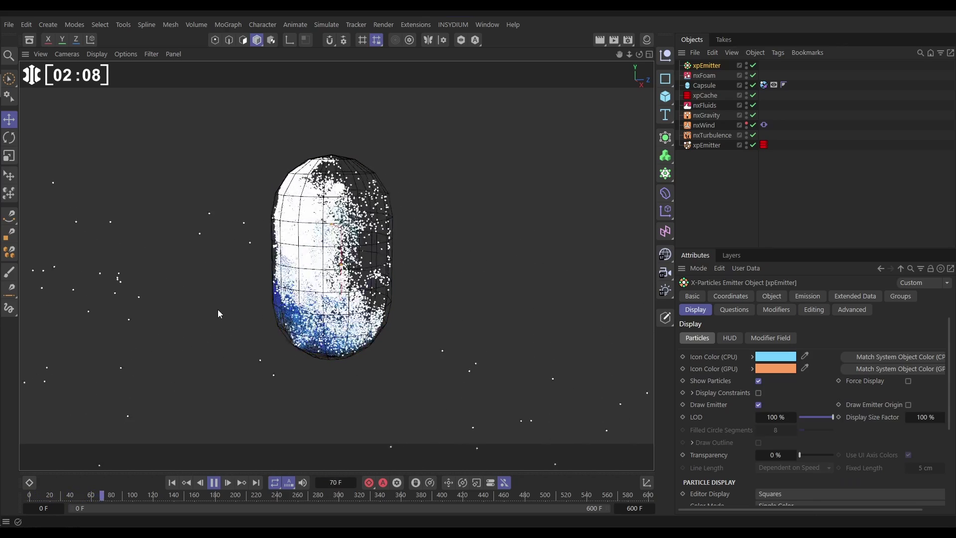
pyautogui.click(214, 483)
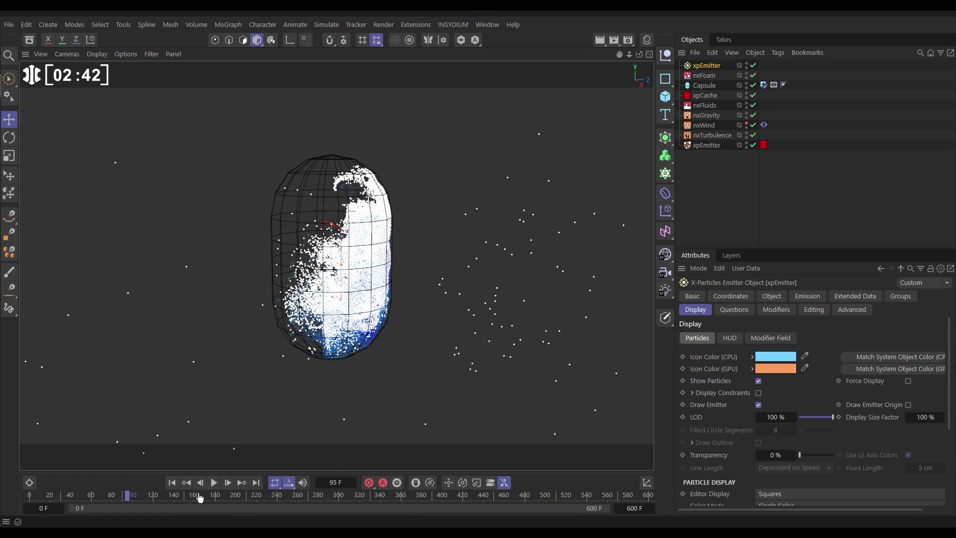
pyautogui.click(172, 484)
pyautogui.click(214, 485)
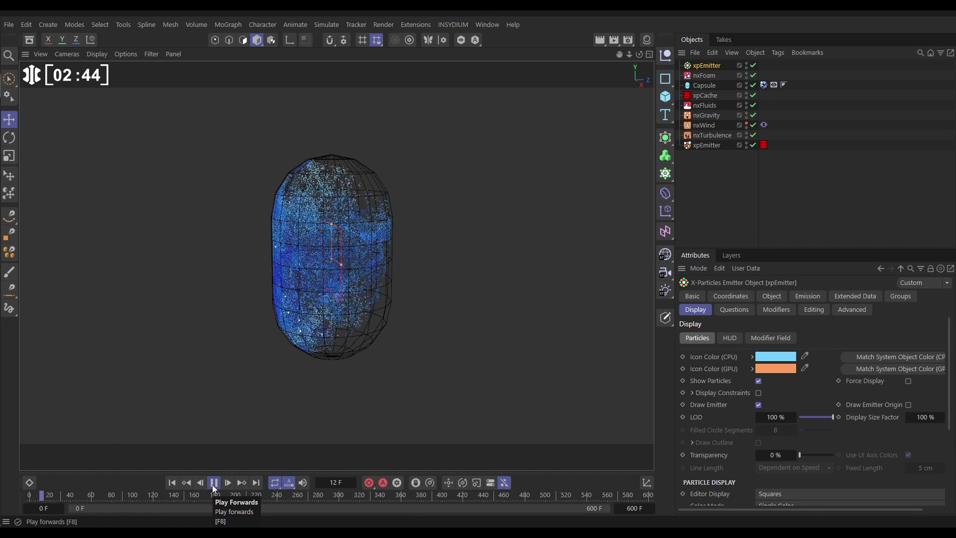
pyautogui.click(214, 486)
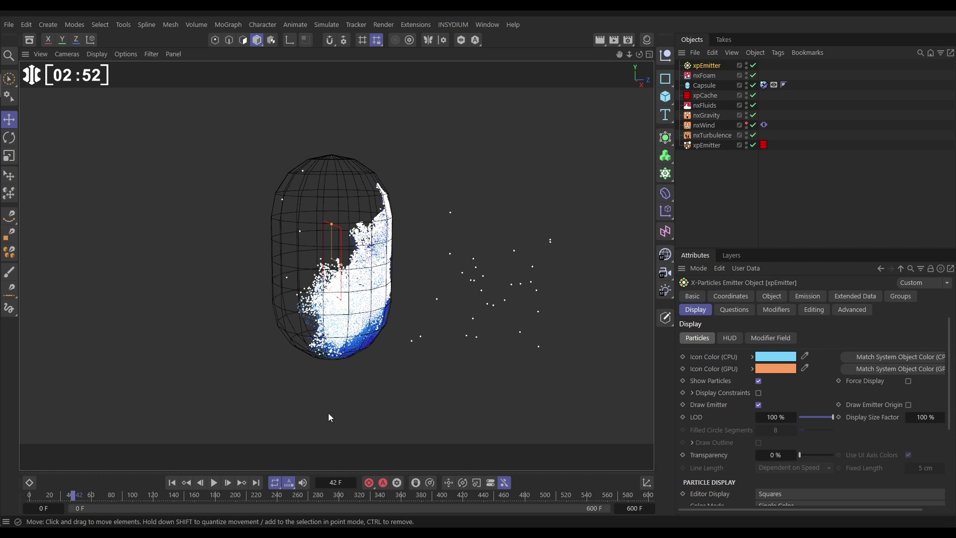
pyautogui.click(776, 495)
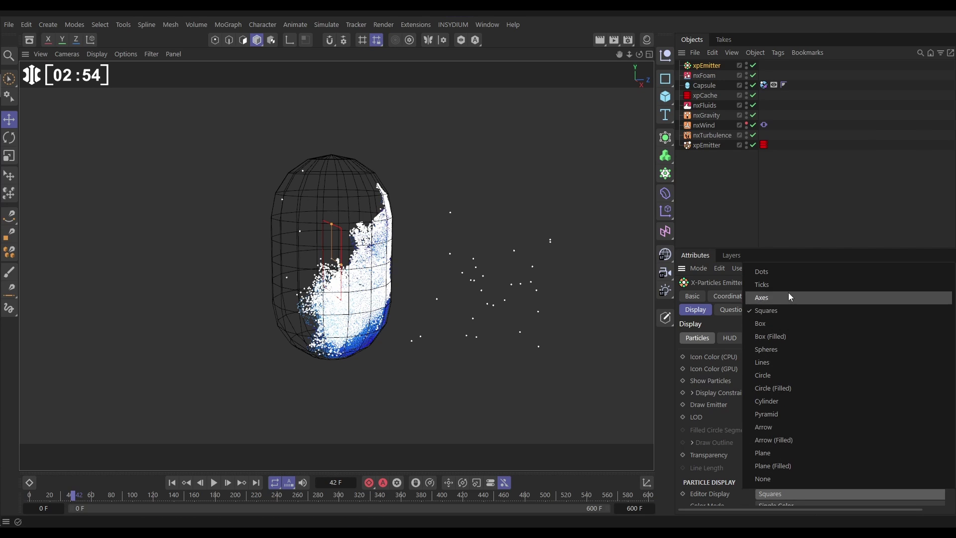
pyautogui.click(776, 270)
pyautogui.click(171, 482)
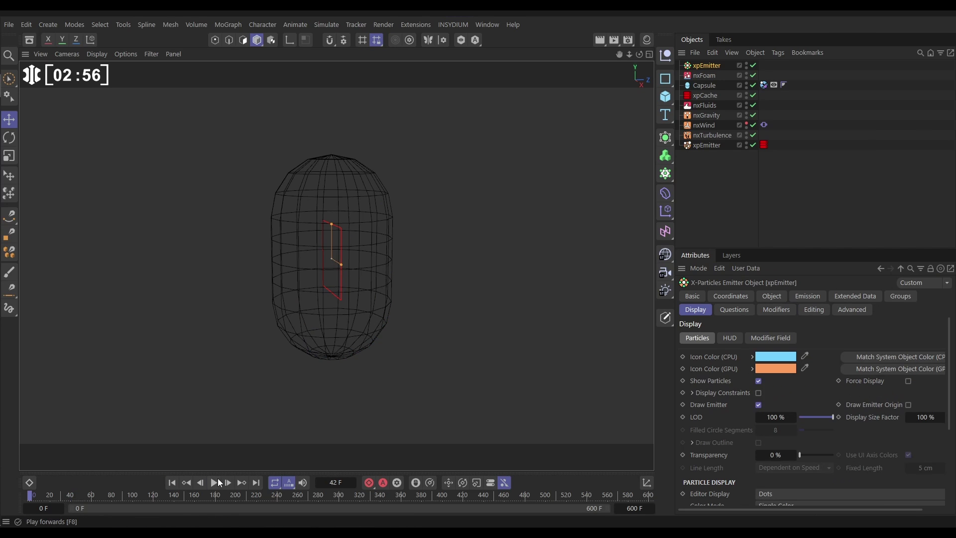
pyautogui.click(214, 483)
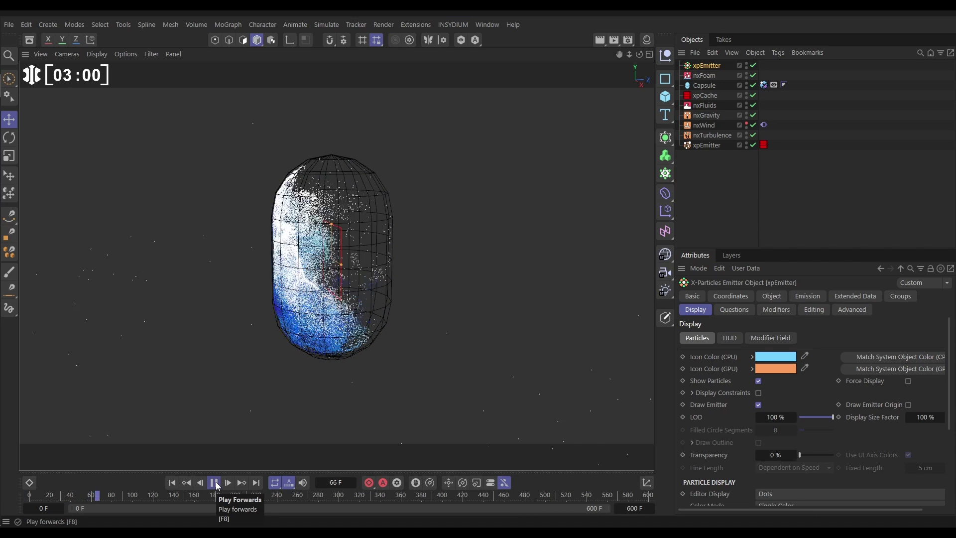
# Step: Stop playback at frame 73 and add an nxKill modifier to the scene
pyautogui.click(214, 482)
pyautogui.click(453, 24)
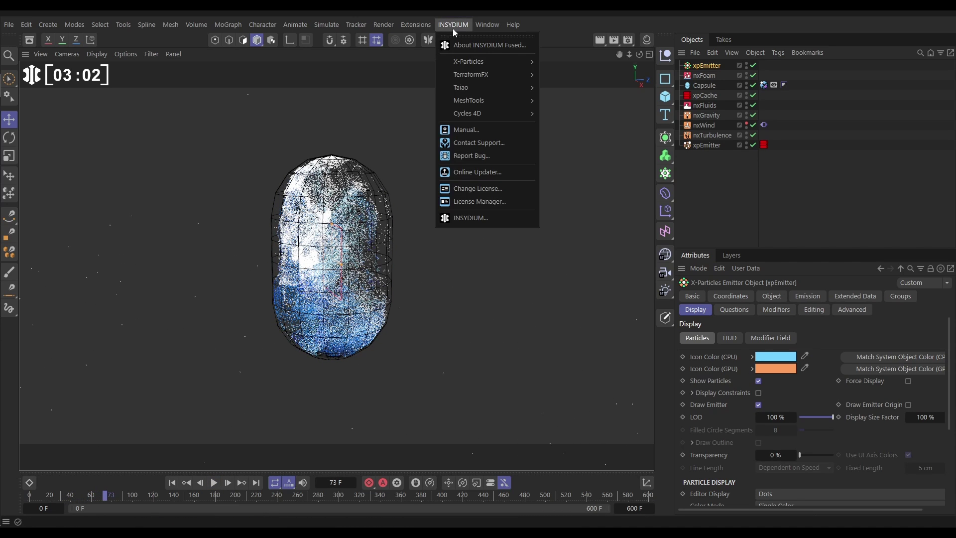
pyautogui.moveTo(498, 62)
pyautogui.moveTo(572, 149)
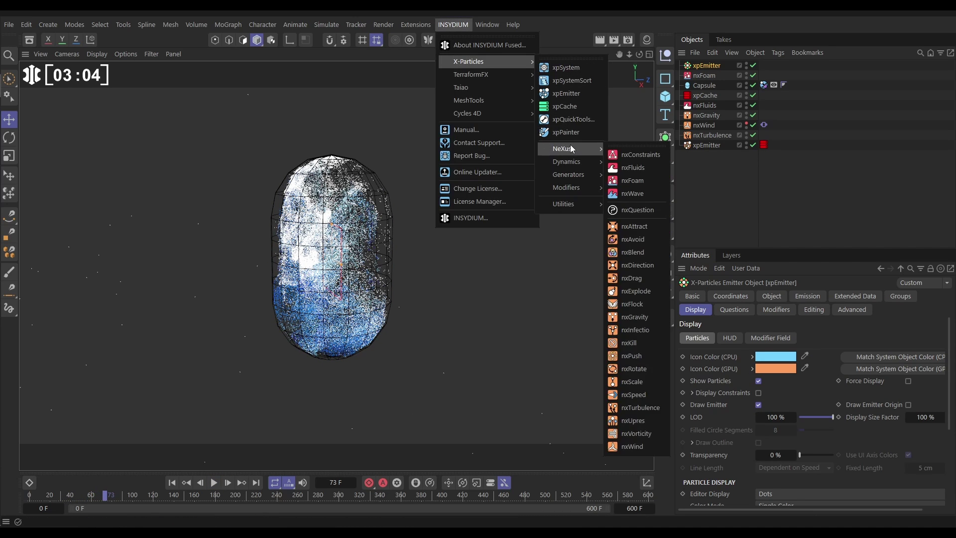
pyautogui.click(640, 343)
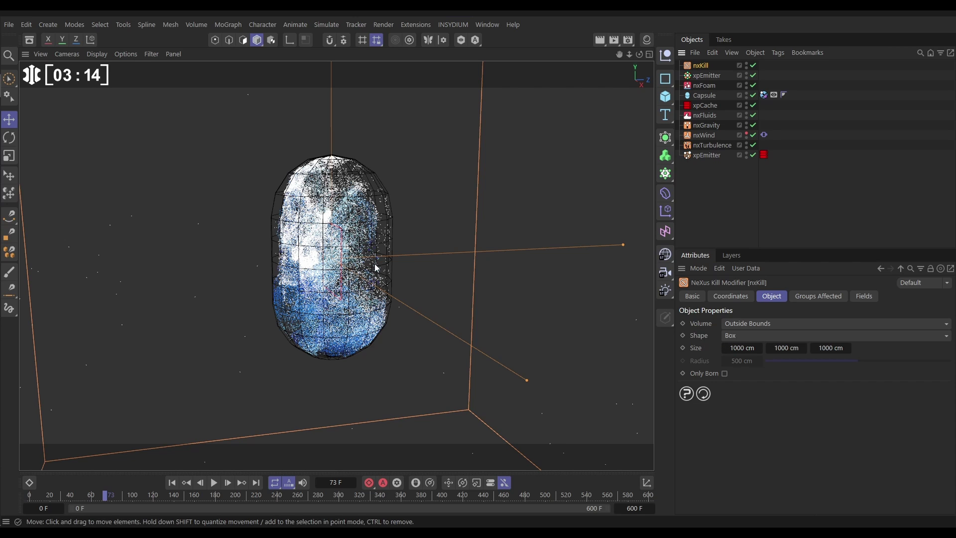
# Step: Make the nxKill volume a sphere and shrink its radius to 0 cm
pyautogui.scroll(-5, 373, 263)
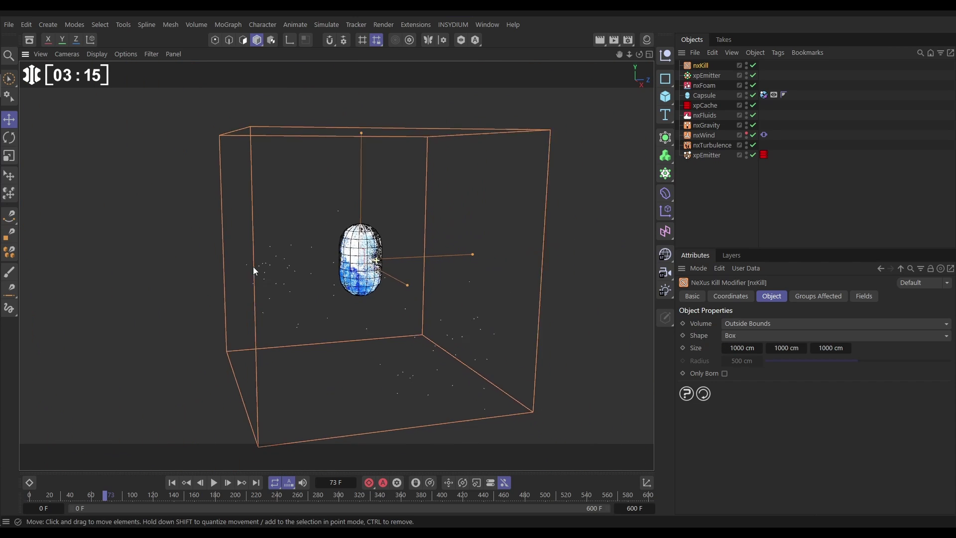
pyautogui.scroll(-1, 254, 270)
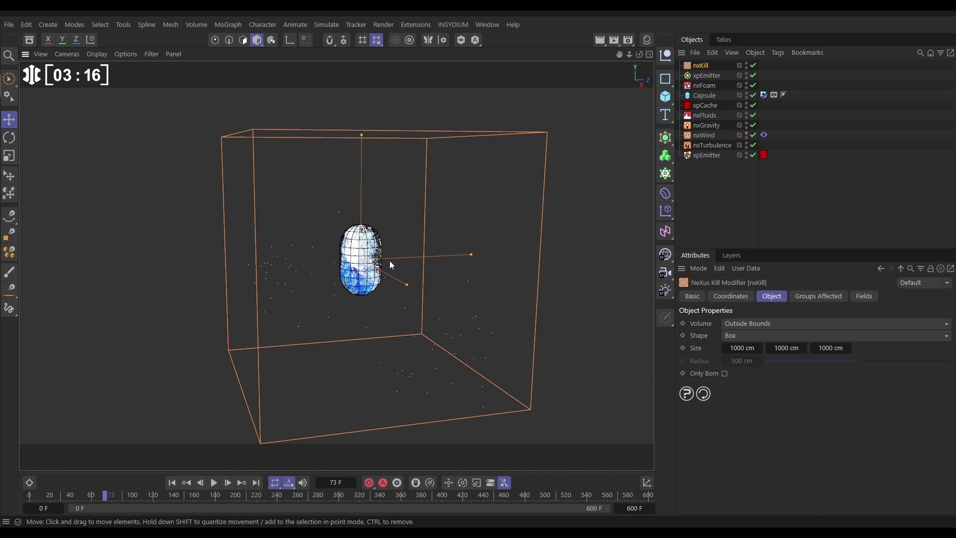
pyautogui.moveTo(470, 255)
pyautogui.mouseDown()
pyautogui.moveTo(426, 261)
pyautogui.moveTo(461, 256)
pyautogui.mouseUp()
pyautogui.click(750, 335)
pyautogui.click(743, 363)
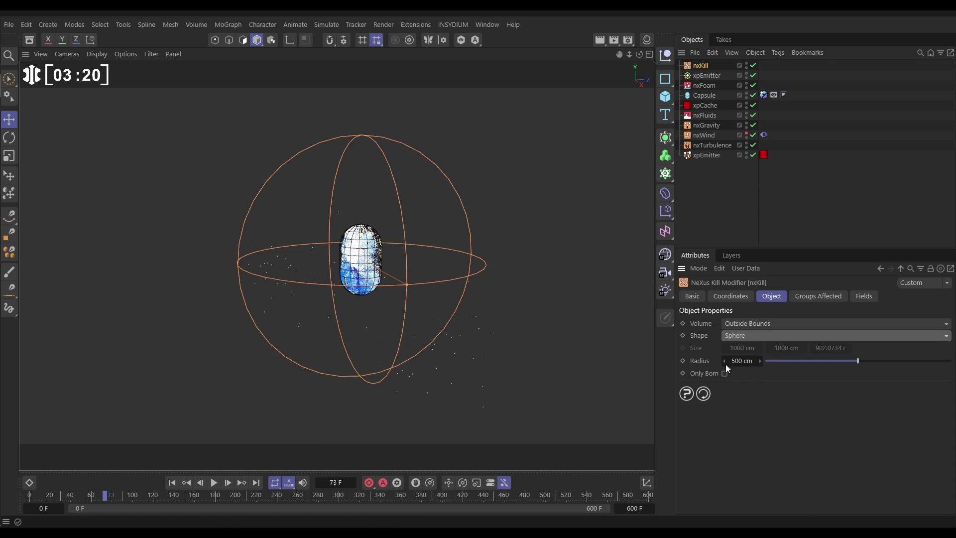
pyautogui.moveTo(408, 287); pyautogui.dragTo(388, 293)
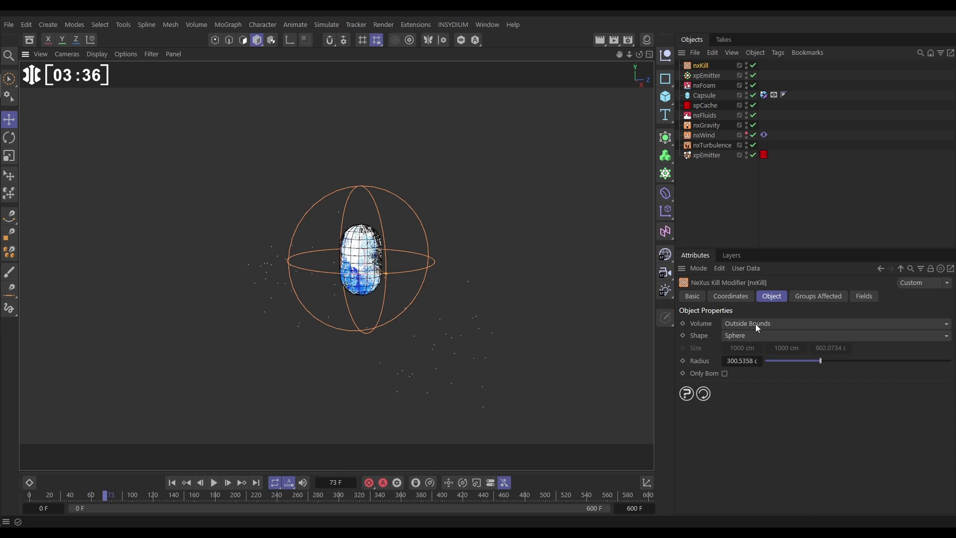
pyautogui.moveTo(819, 362); pyautogui.dragTo(763, 362)
# Step: Replay the simulation from the first frame and pause at frame 182 to inspect the particles
pyautogui.click(171, 482)
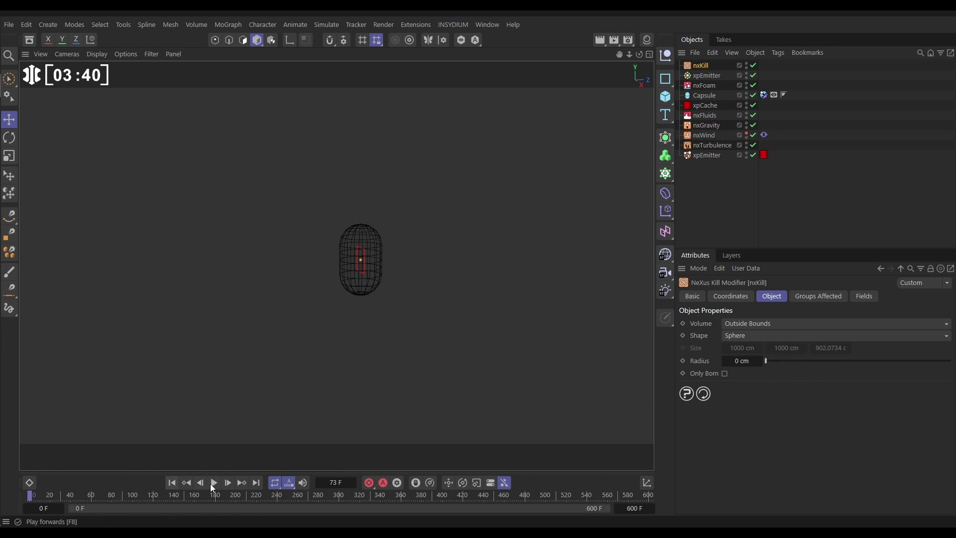
pyautogui.click(214, 482)
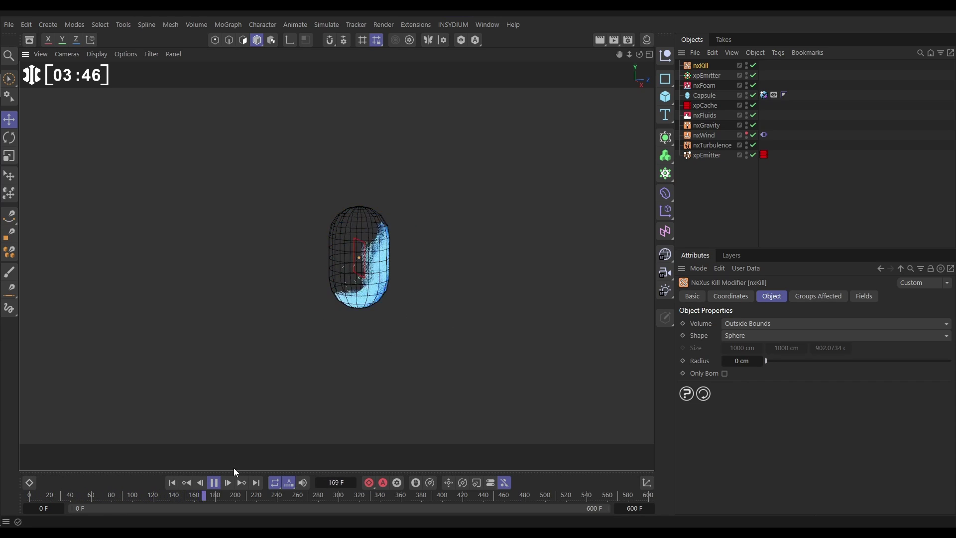
pyautogui.click(214, 482)
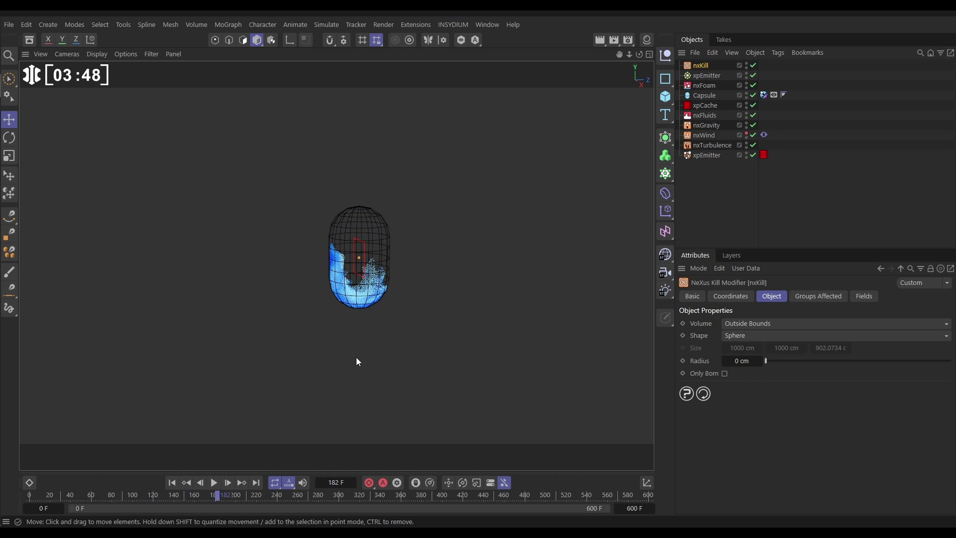
# Step: Add the Capsule to nxKill's fields list with its layer mode set to Volume
pyautogui.click(861, 301)
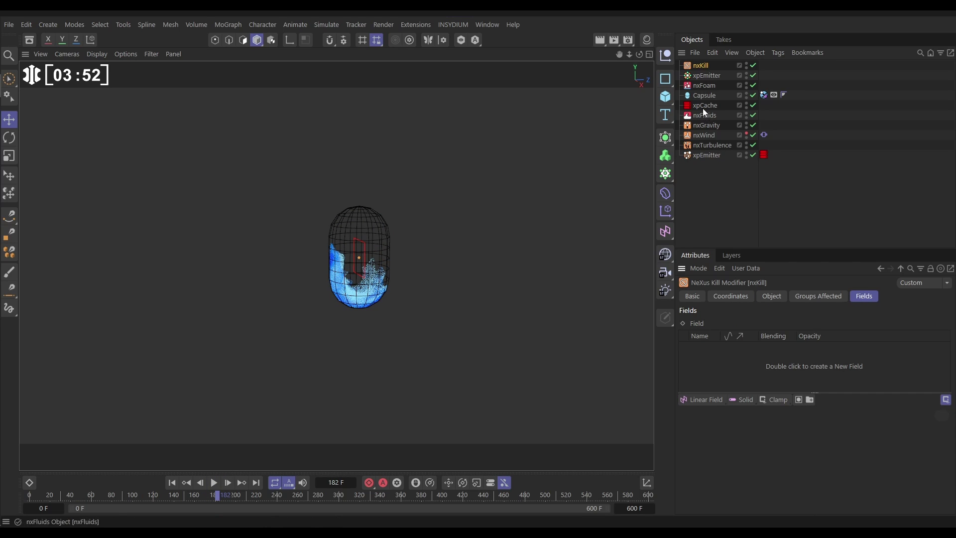
pyautogui.moveTo(699, 96); pyautogui.dragTo(727, 351)
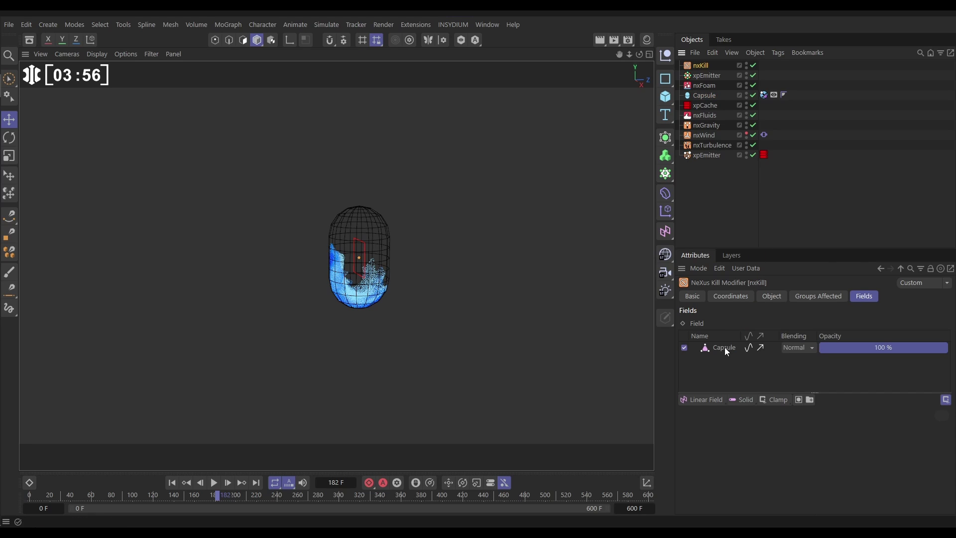
pyautogui.click(725, 348)
pyautogui.click(733, 428)
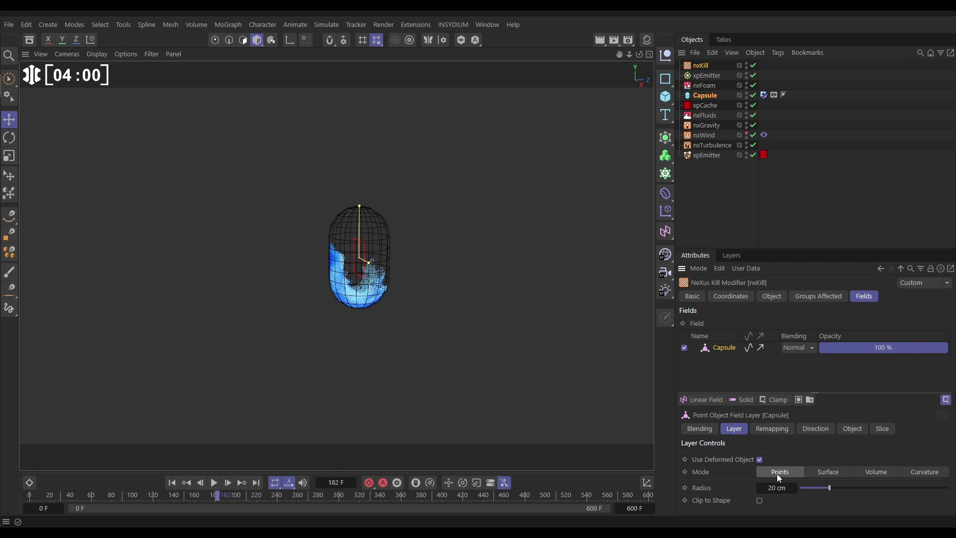
pyautogui.click(875, 473)
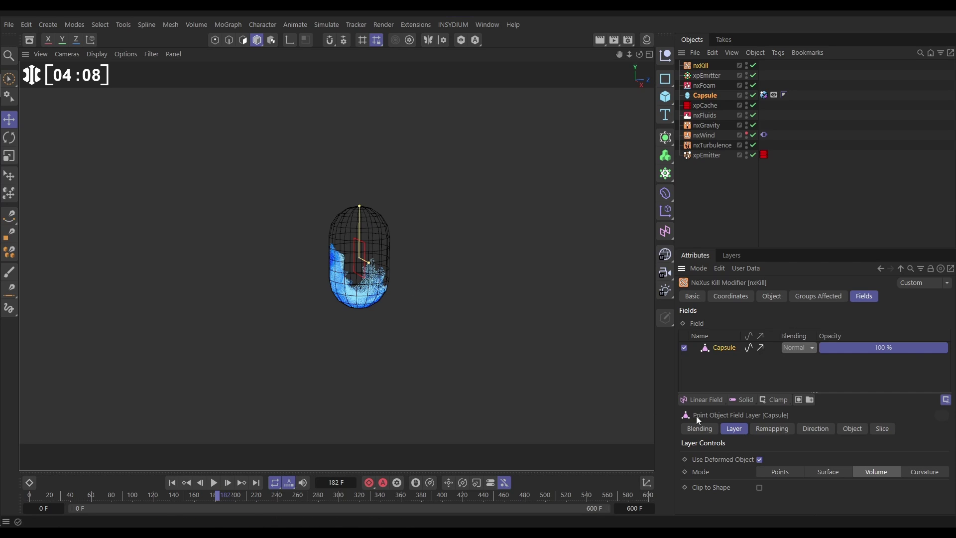
# Step: Turn on Invert in the Capsule field's remapping and replay the simulation from the start
pyautogui.click(765, 432)
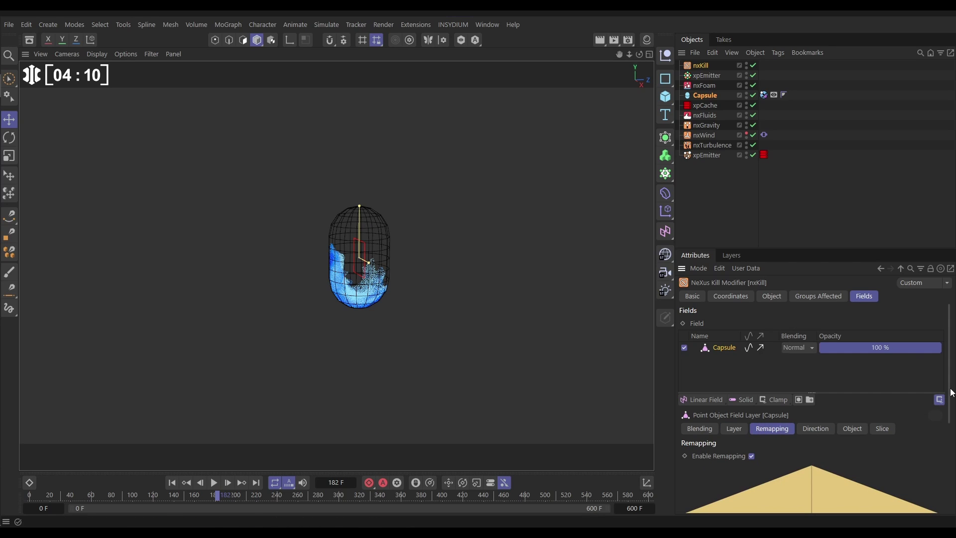
pyautogui.scroll(-3, 954, 447)
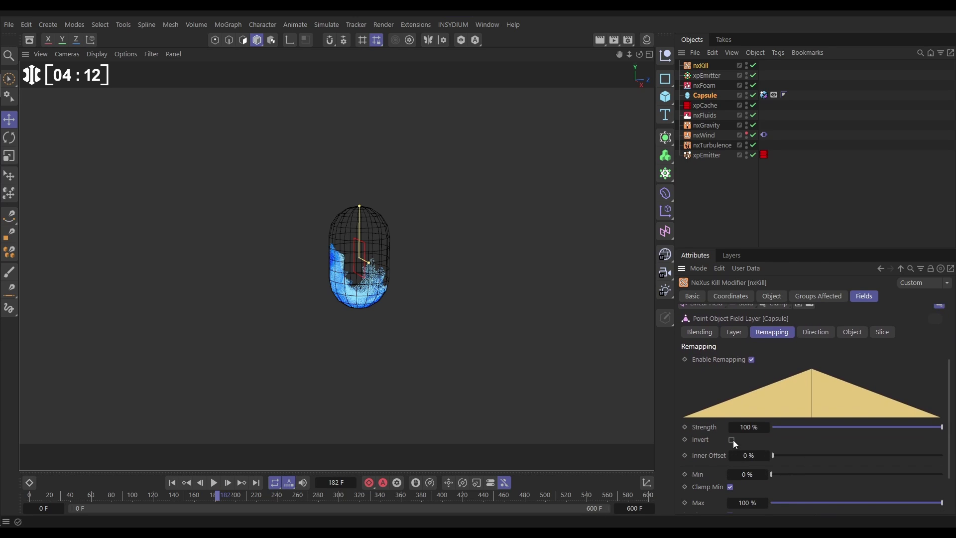
pyautogui.click(732, 440)
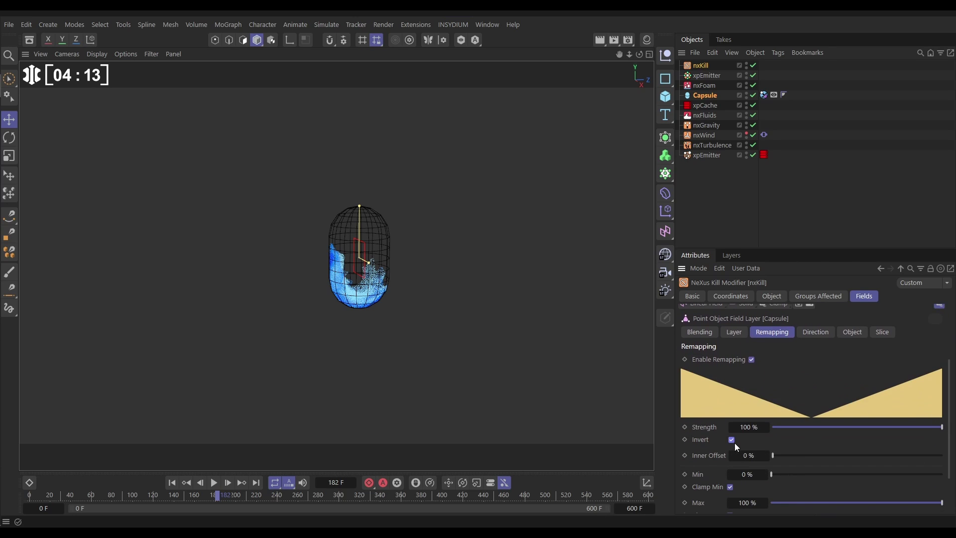
pyautogui.click(171, 482)
pyautogui.click(213, 482)
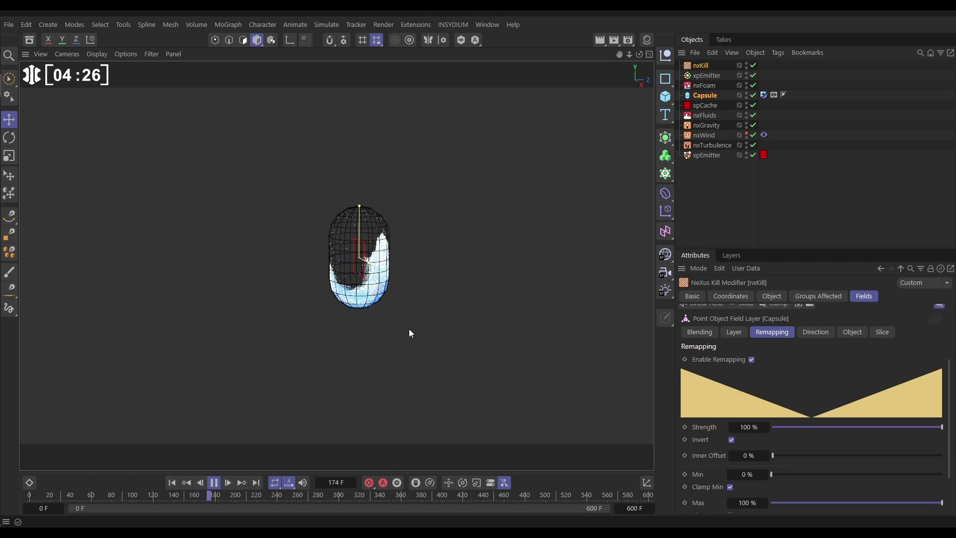
# Step: Stop playback, delete the nxKill modifier and add an nxQuestion in its place
pyautogui.click(213, 483)
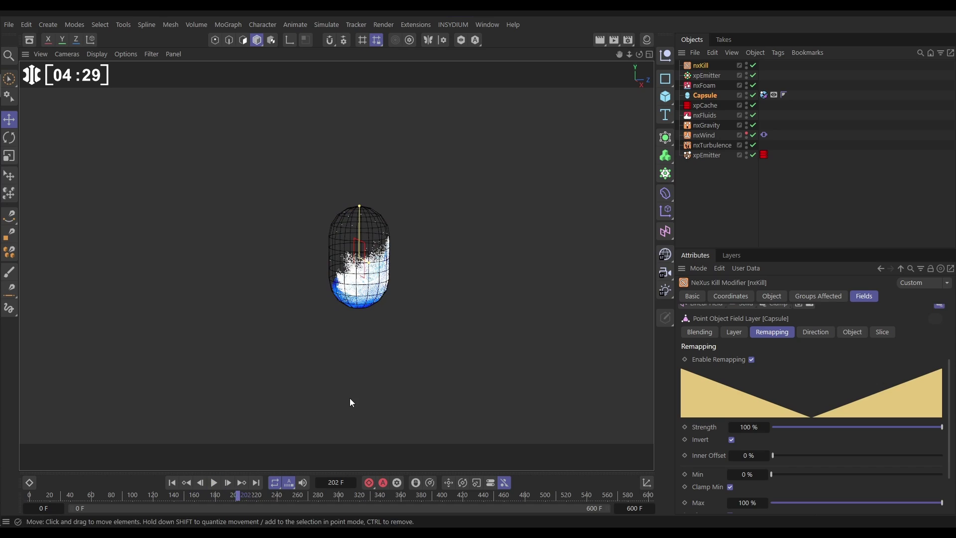
pyautogui.click(700, 65)
pyautogui.press('Delete')
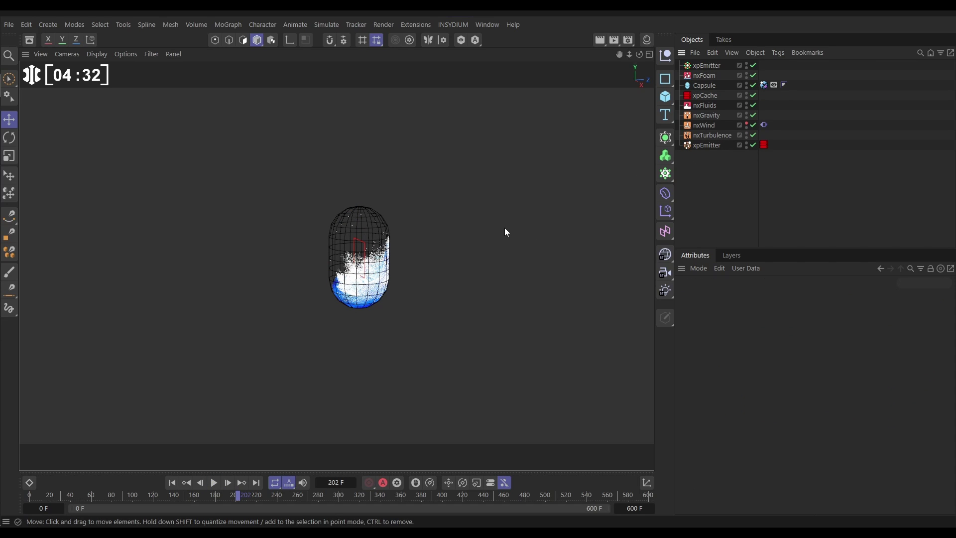
pyautogui.click(449, 26)
pyautogui.moveTo(462, 60)
pyautogui.moveTo(566, 150)
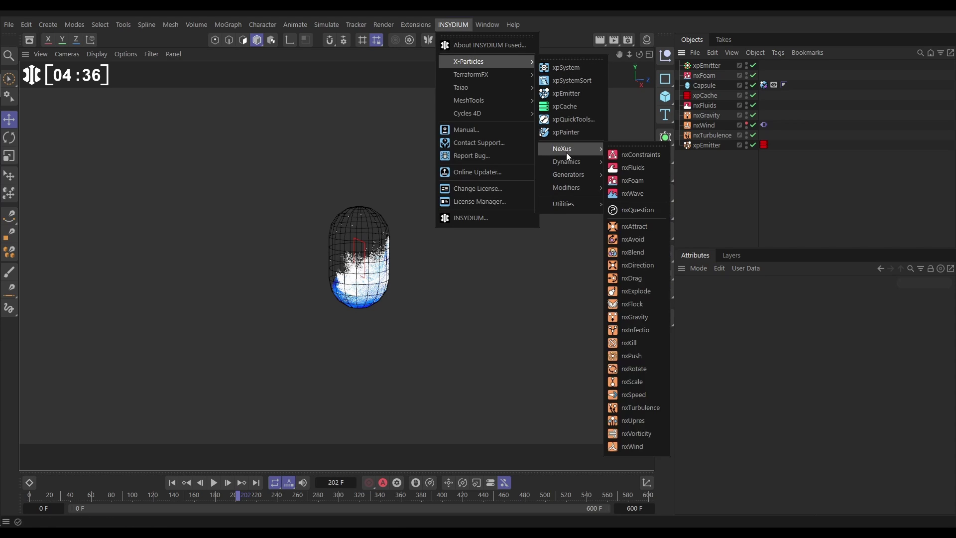
pyautogui.click(637, 209)
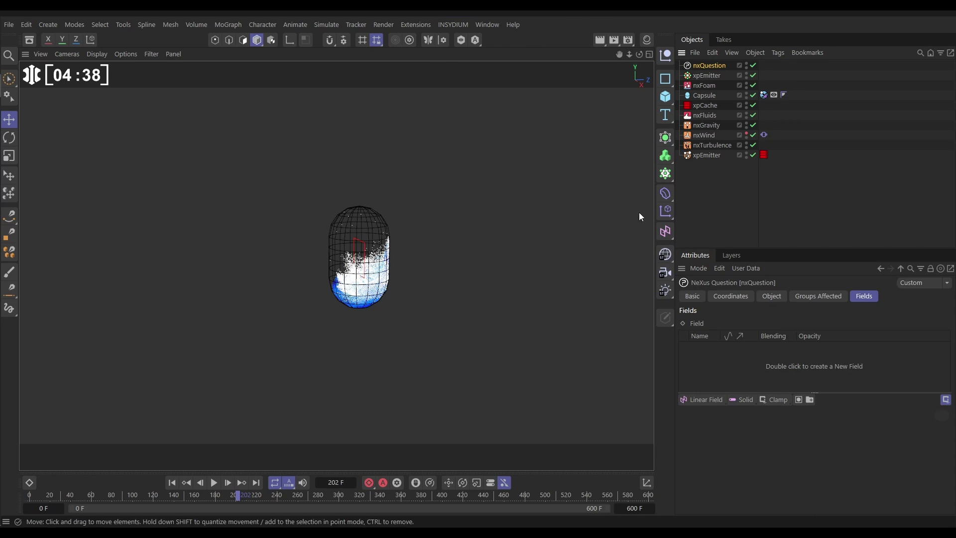
# Step: Add a question with Category Document and Data Object Distance
pyautogui.click(772, 297)
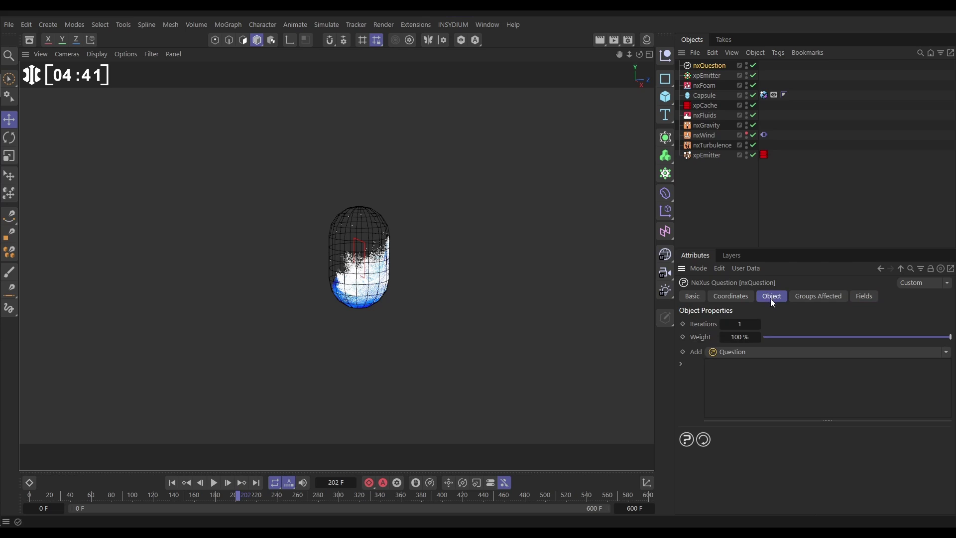
pyautogui.click(750, 354)
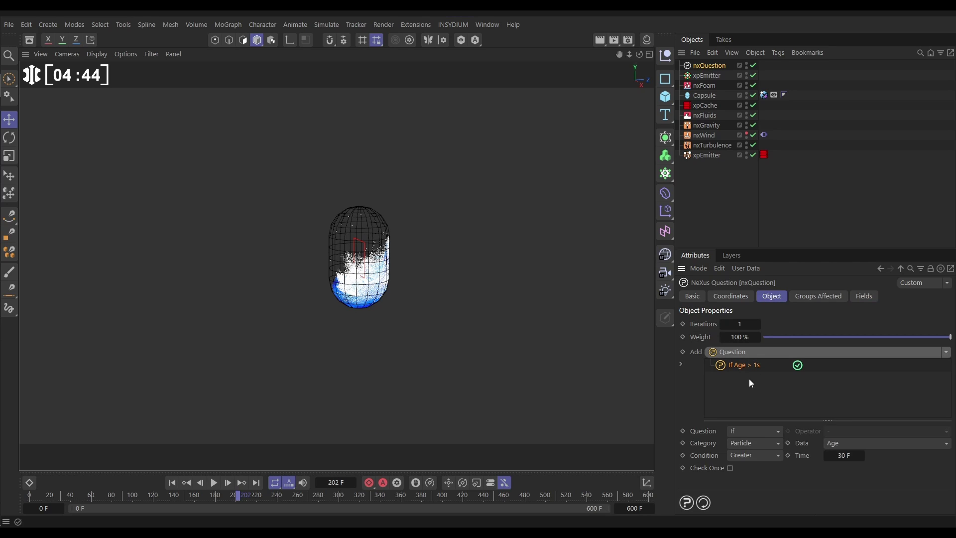
pyautogui.click(740, 445)
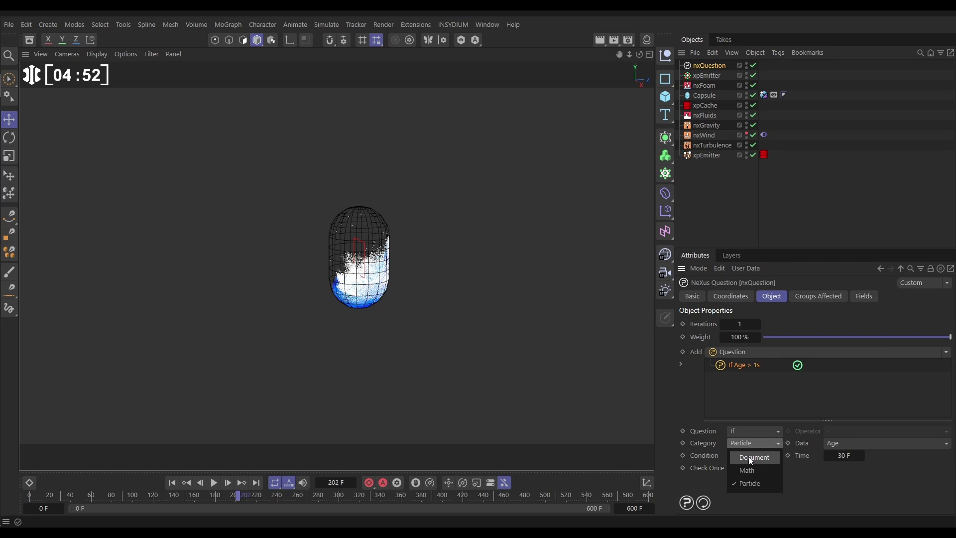
pyautogui.click(751, 458)
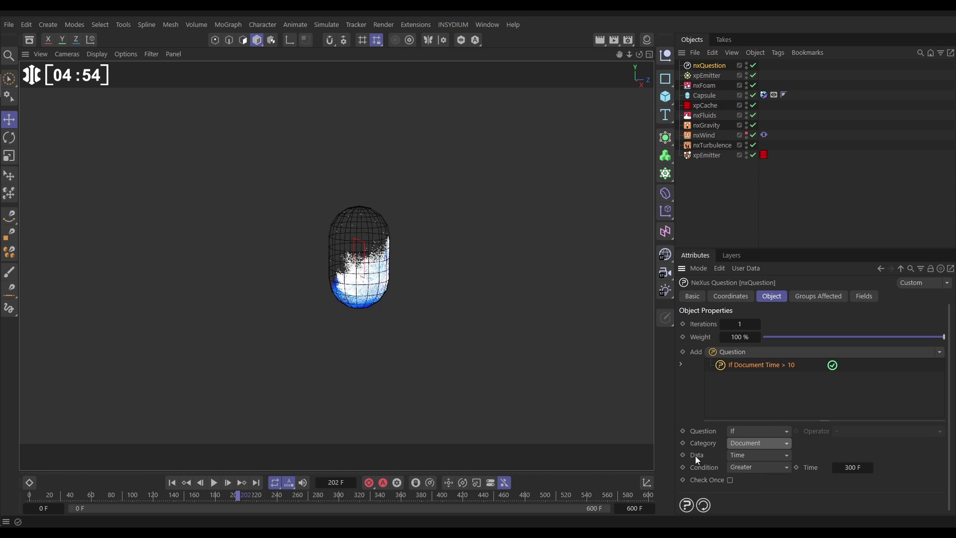
pyautogui.click(752, 456)
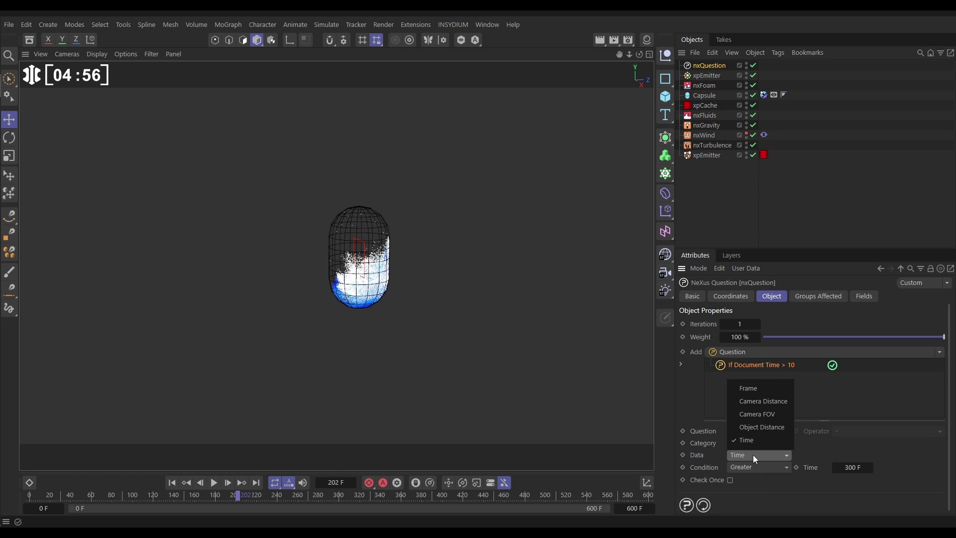
pyautogui.click(759, 427)
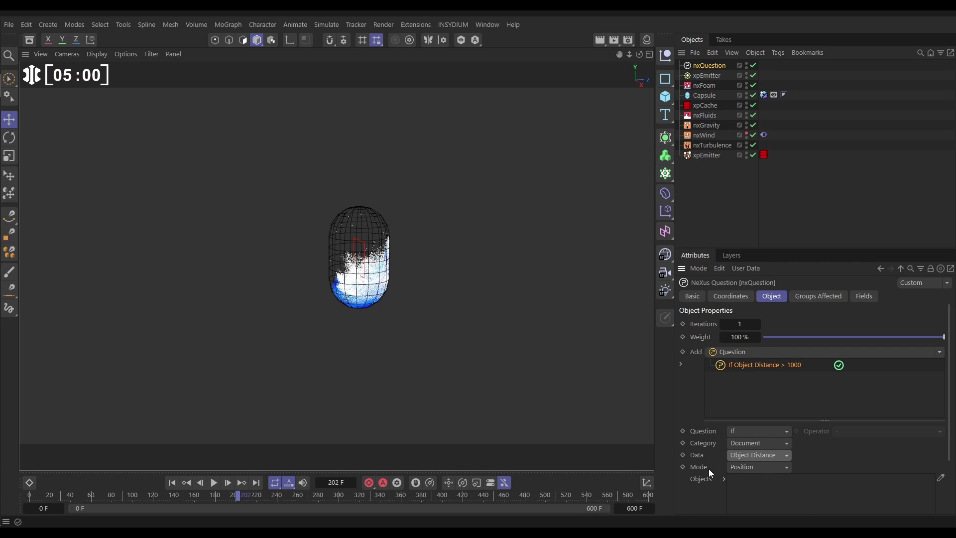
# Step: Set the distance Mode to Volume, use the Capsule as the target object, and set Value to 0 cm
pyautogui.click(754, 467)
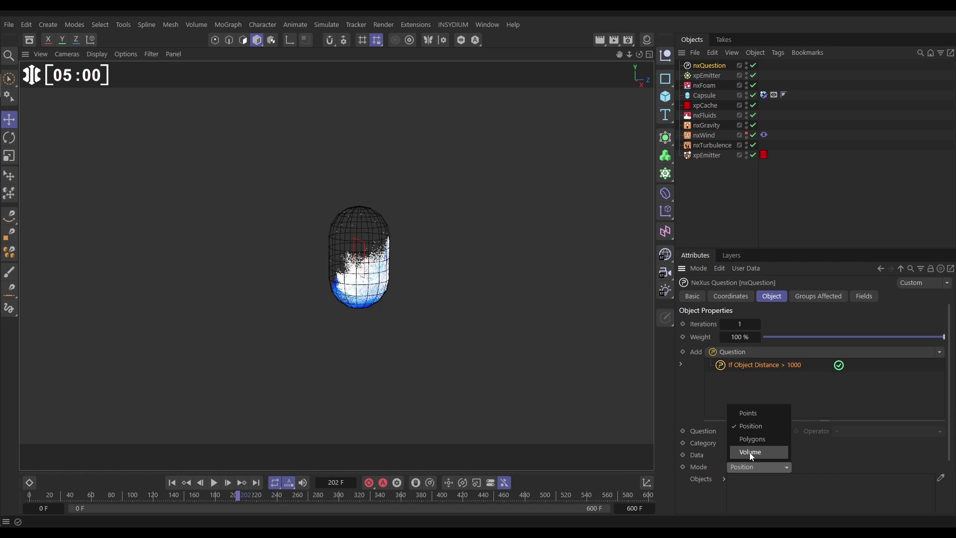
pyautogui.click(752, 454)
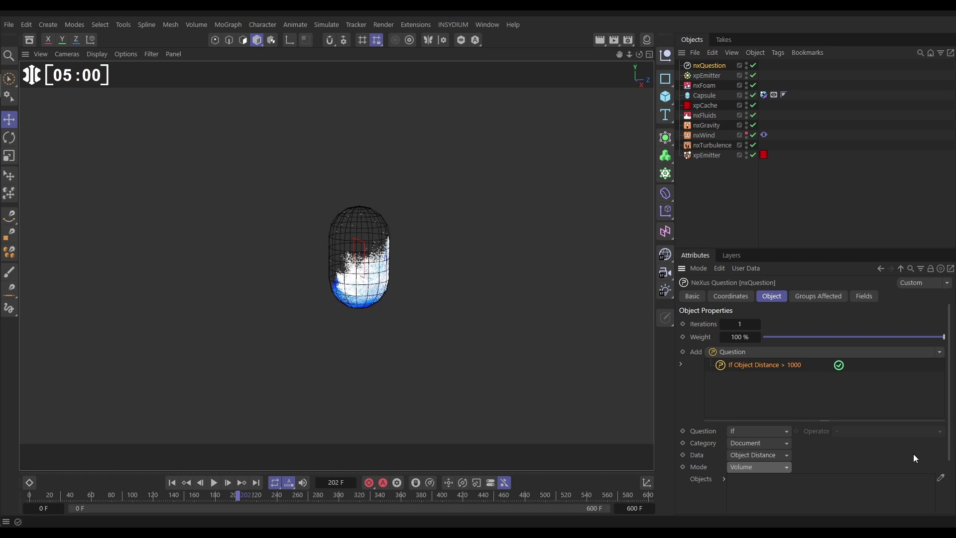
pyautogui.moveTo(951, 420); pyautogui.dragTo(953, 477)
pyautogui.click(701, 96)
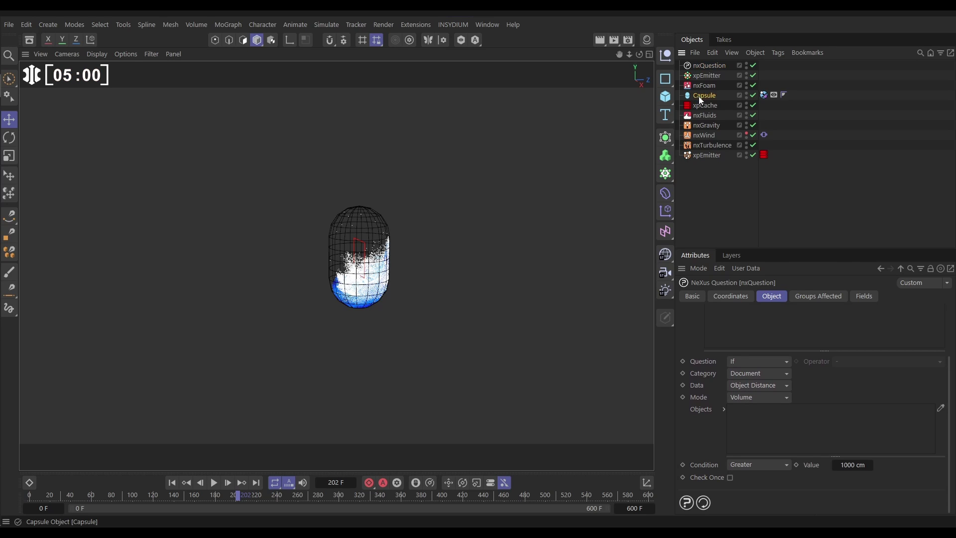
pyautogui.moveTo(699, 97); pyautogui.dragTo(757, 425)
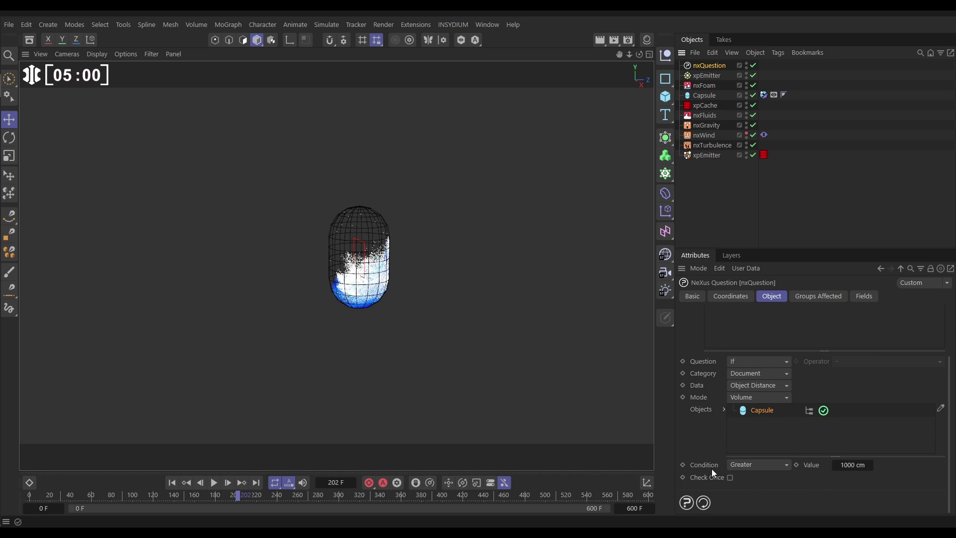
pyautogui.doubleClick(836, 466)
pyautogui.write('0')
pyautogui.press('Return')
pyautogui.scroll(2, 886, 428)
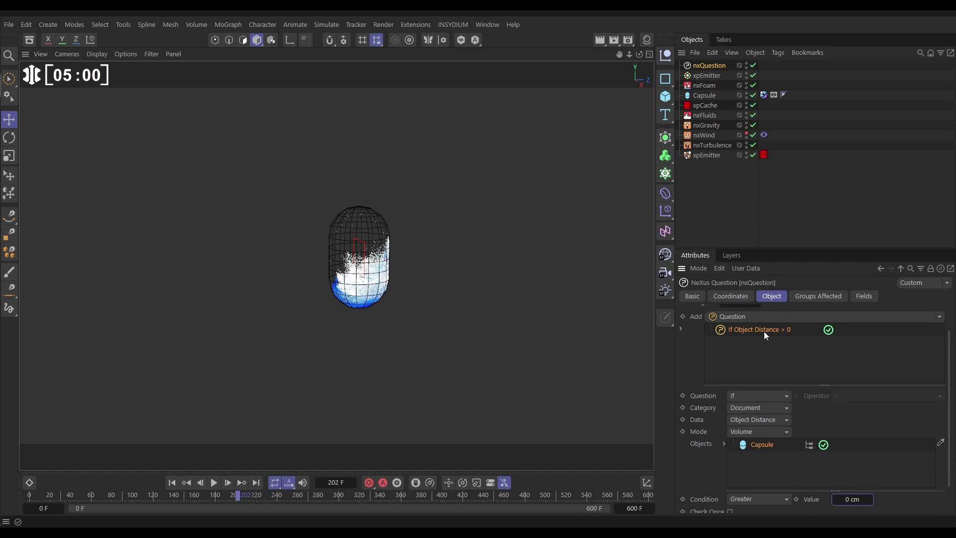
# Step: Add an action under the distance question and change it from Set to Kill
pyautogui.click(928, 318)
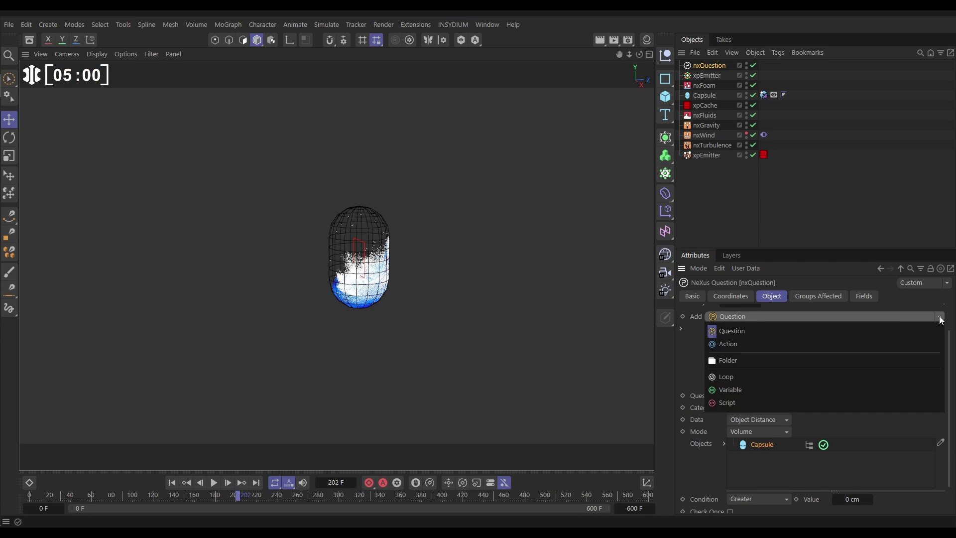
pyautogui.click(882, 339)
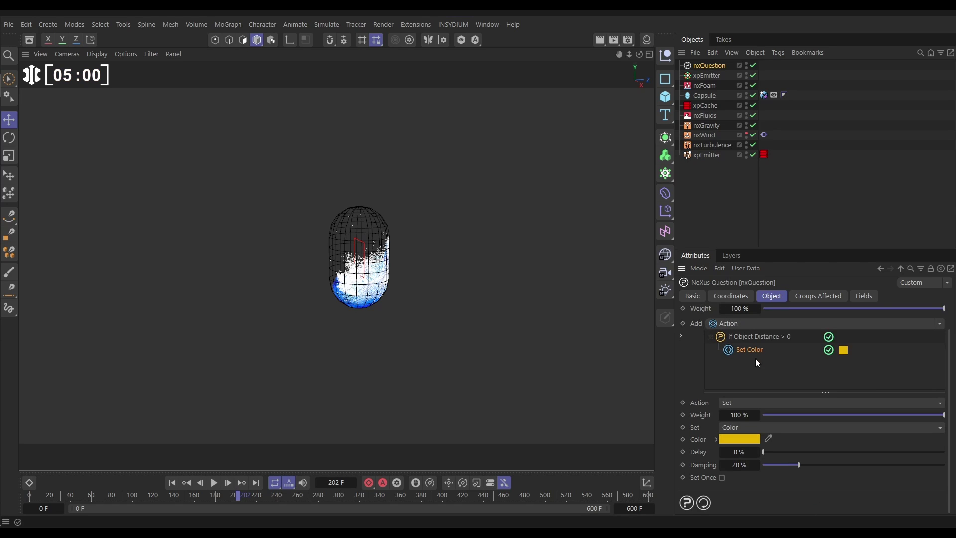
pyautogui.click(733, 402)
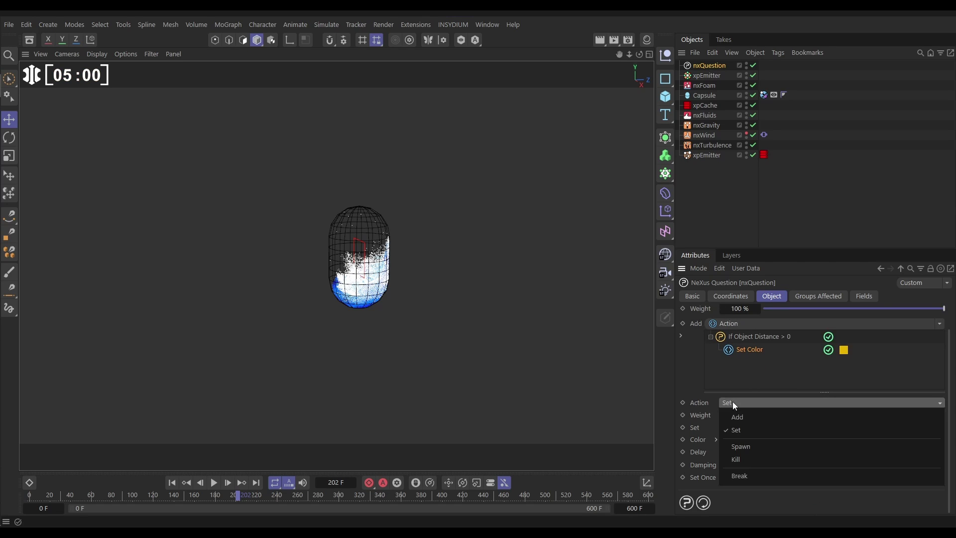
pyautogui.click(744, 459)
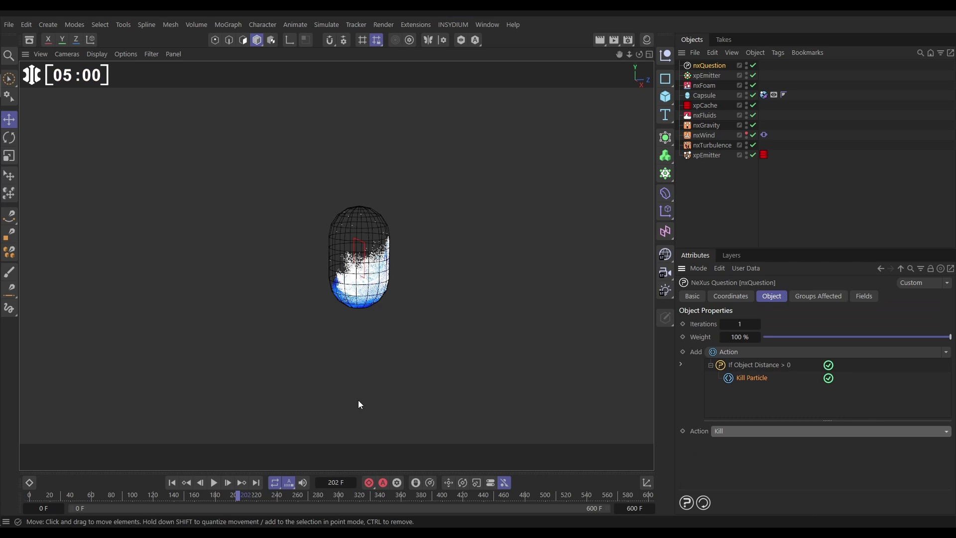
# Step: Rewind to the first frame and play the simulation forward with the Kill Particle rule
pyautogui.click(172, 482)
pyautogui.click(213, 482)
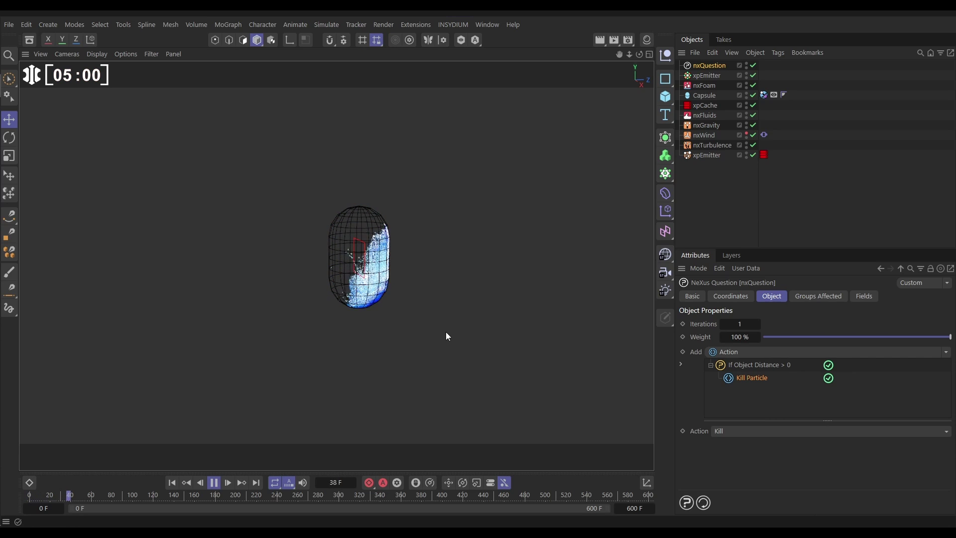